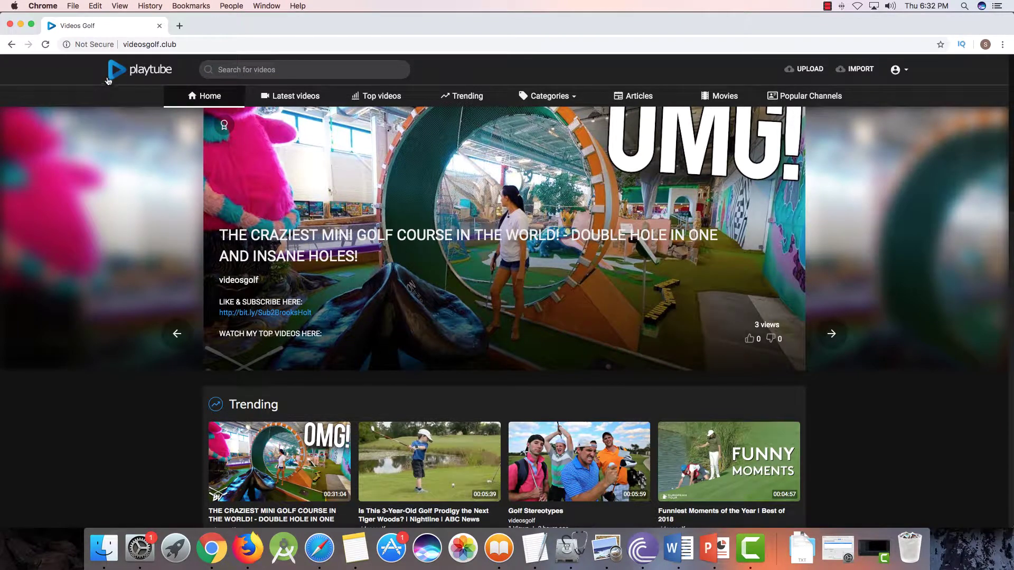
- Log in with the admin username and password, dismissing Chrome's save-password prompt
{"action": "left_click", "coordinate": [907, 74]}
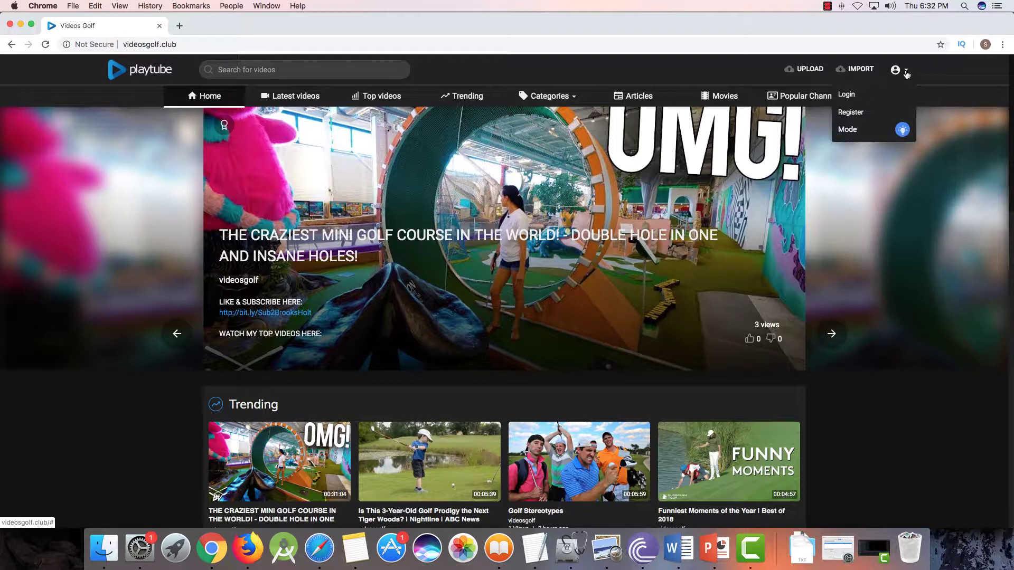
{"action": "left_click", "coordinate": [855, 97]}
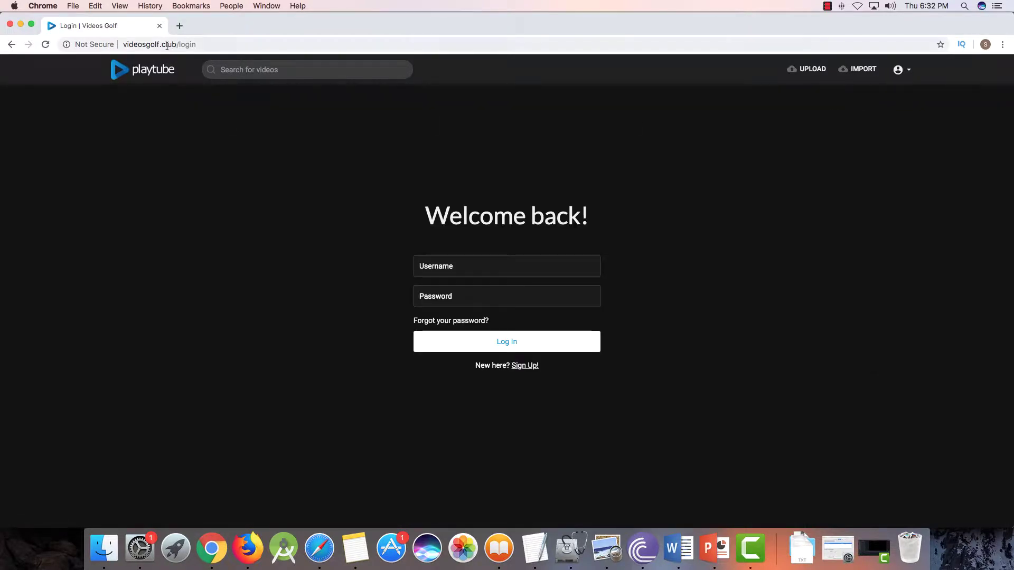
{"action": "left_click_drag", "start_coordinate": [160, 44], "coordinate": [125, 45]}
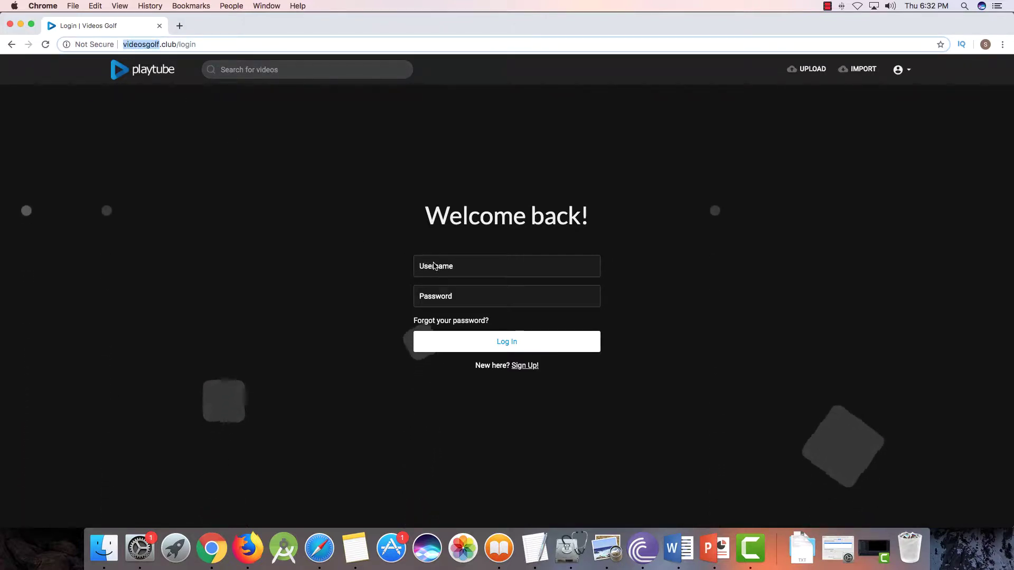
{"action": "left_click", "coordinate": [436, 267]}
{"action": "key", "text": "super+v"}
{"action": "key", "text": "super+v"}
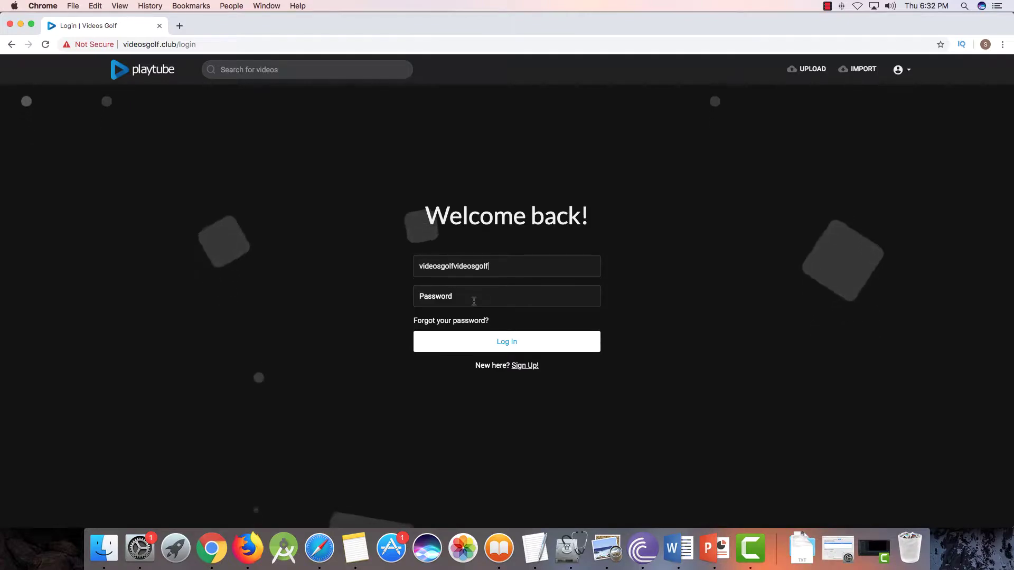
{"action": "key", "text": "super+z"}
{"action": "left_click", "coordinate": [474, 302]}
{"action": "key", "text": "super+v"}
{"action": "left_click", "coordinate": [526, 341]}
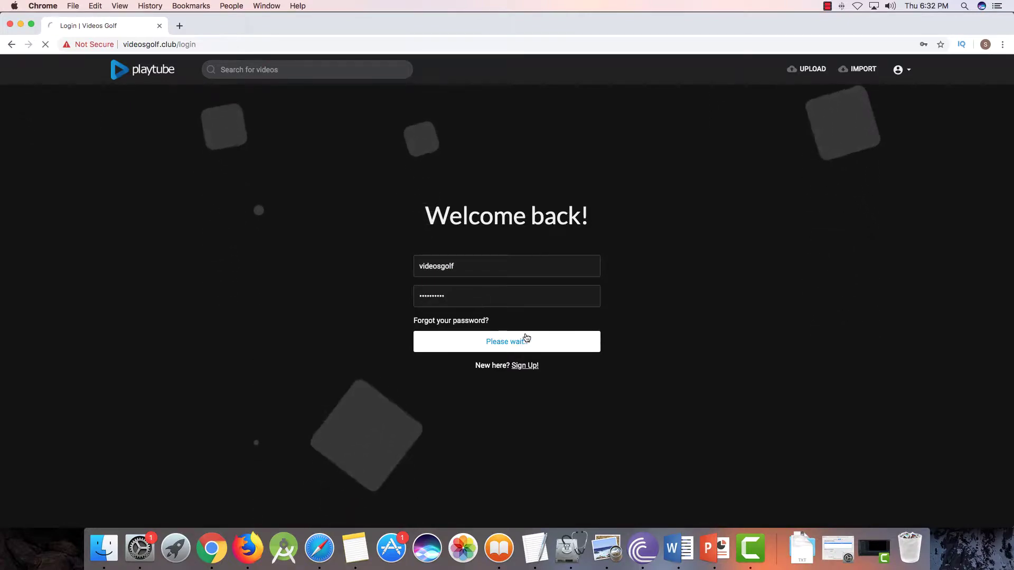
{"action": "left_click", "coordinate": [880, 225]}
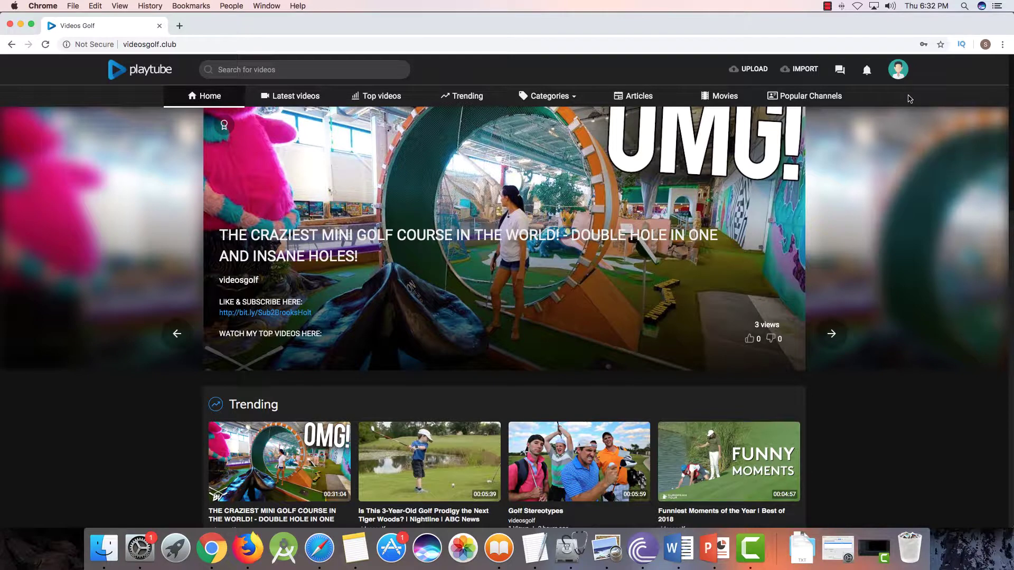
- Open the Admin Panel from the avatar menu and expand the sidebar's Videos section
{"action": "left_click", "coordinate": [901, 72]}
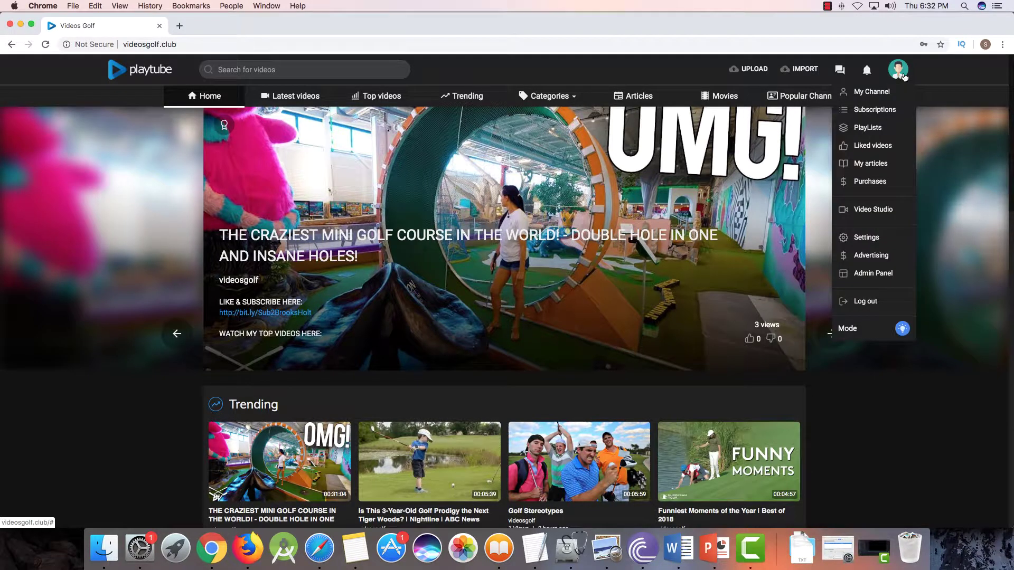
{"action": "left_click", "coordinate": [893, 274]}
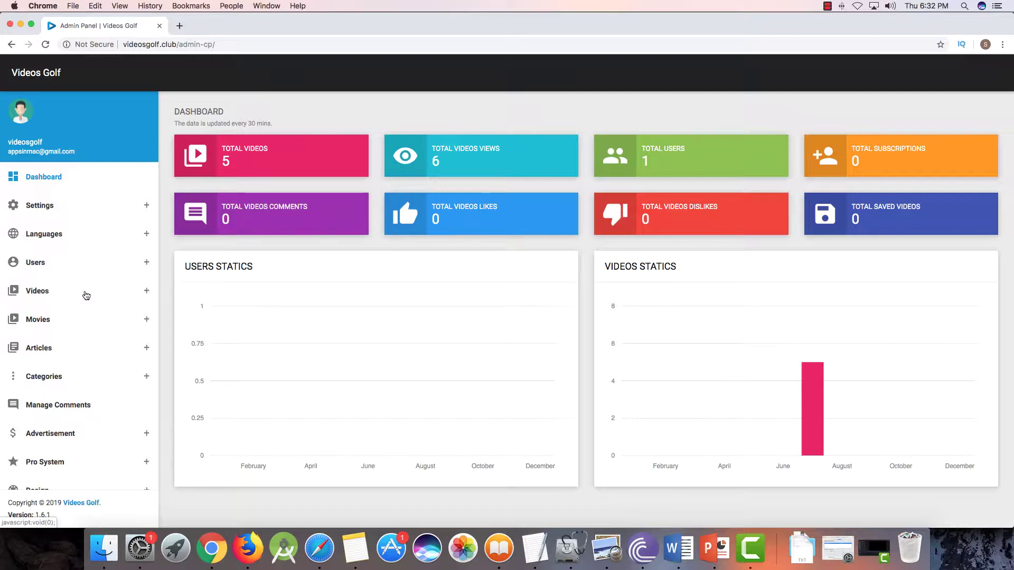
{"action": "left_click", "coordinate": [145, 294]}
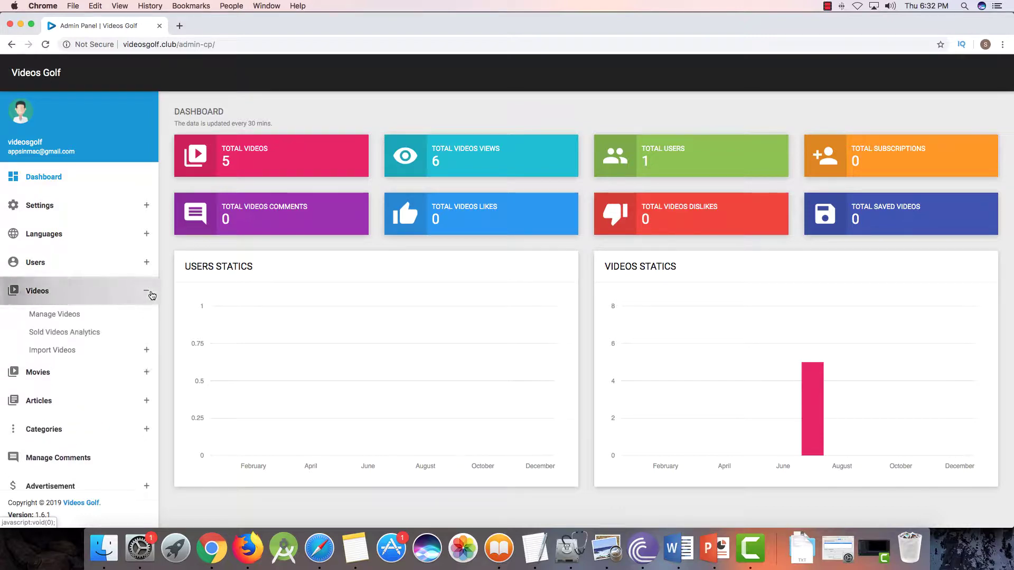
- View Manage Videos, then go to Import Videos > Import From YouTube
{"action": "left_click", "coordinate": [85, 316]}
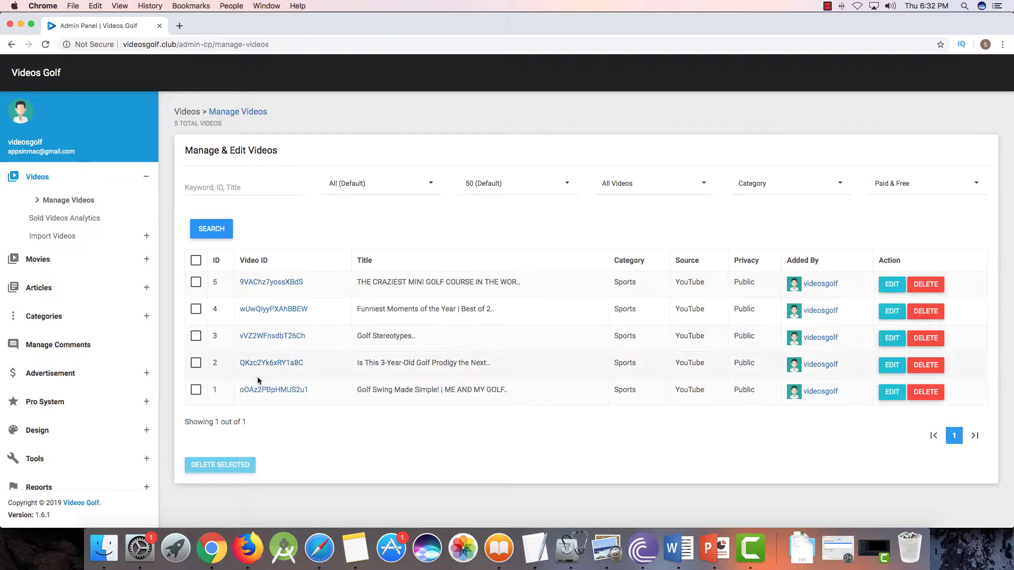
{"action": "left_click", "coordinate": [64, 241]}
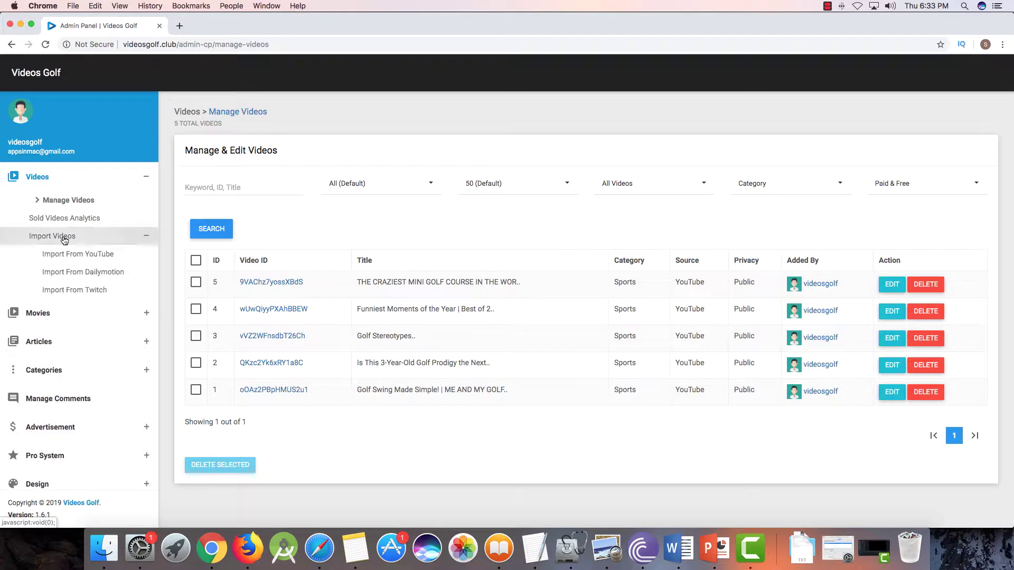
{"action": "left_click", "coordinate": [101, 255]}
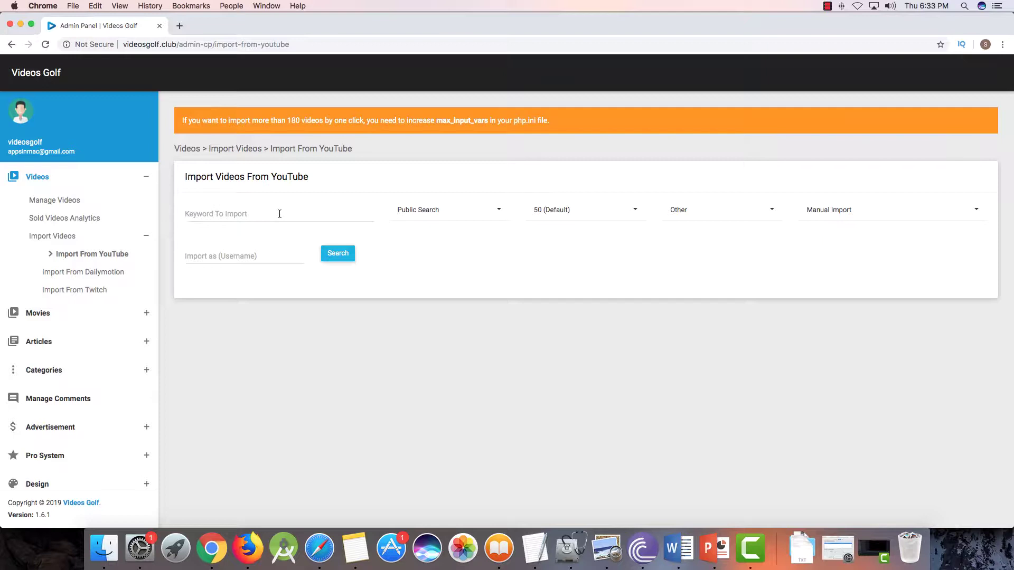
{"action": "left_click", "coordinate": [854, 213]}
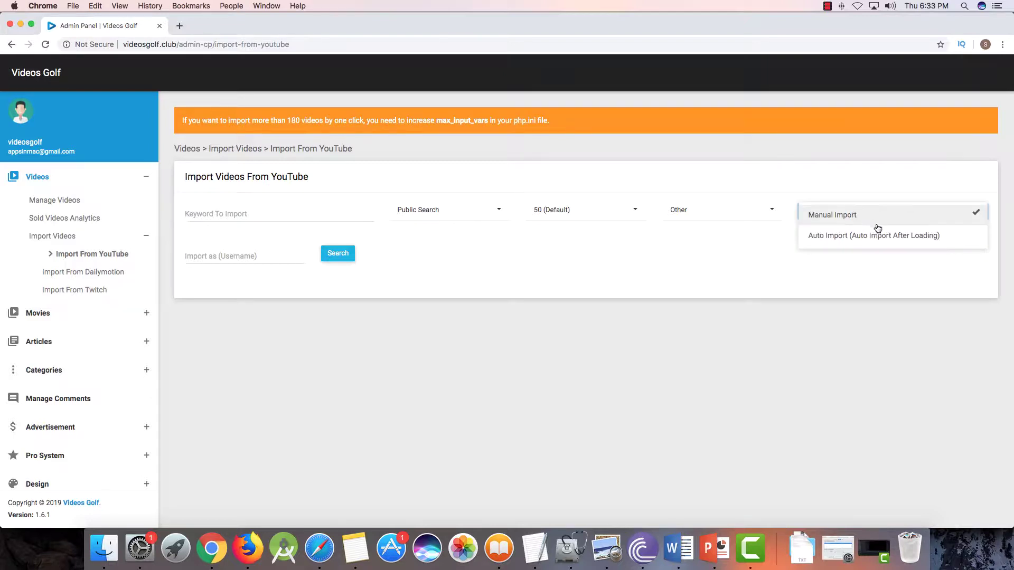
{"action": "left_click", "coordinate": [858, 241]}
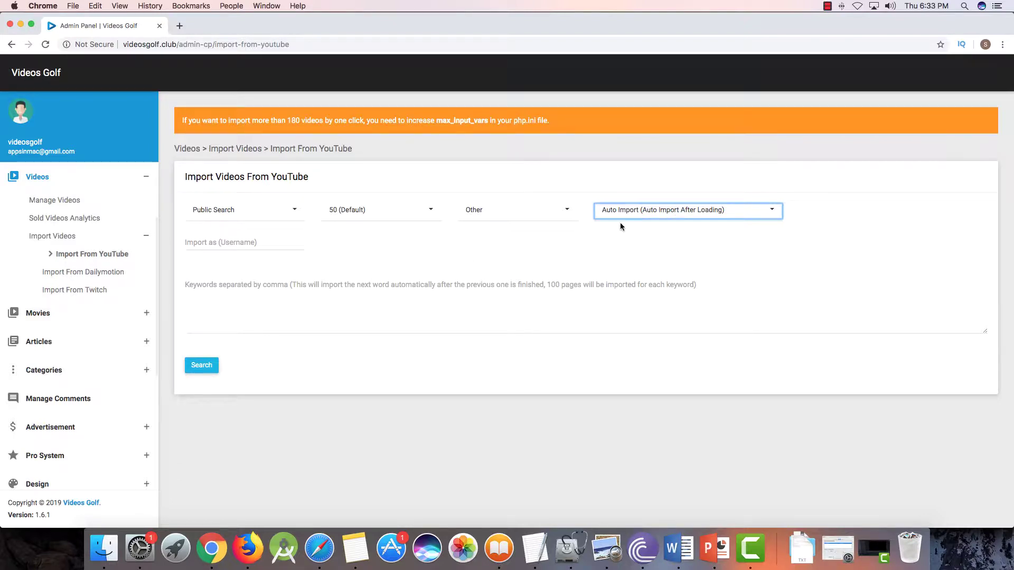
{"action": "left_click", "coordinate": [637, 215]}
{"action": "left_click", "coordinate": [651, 218]}
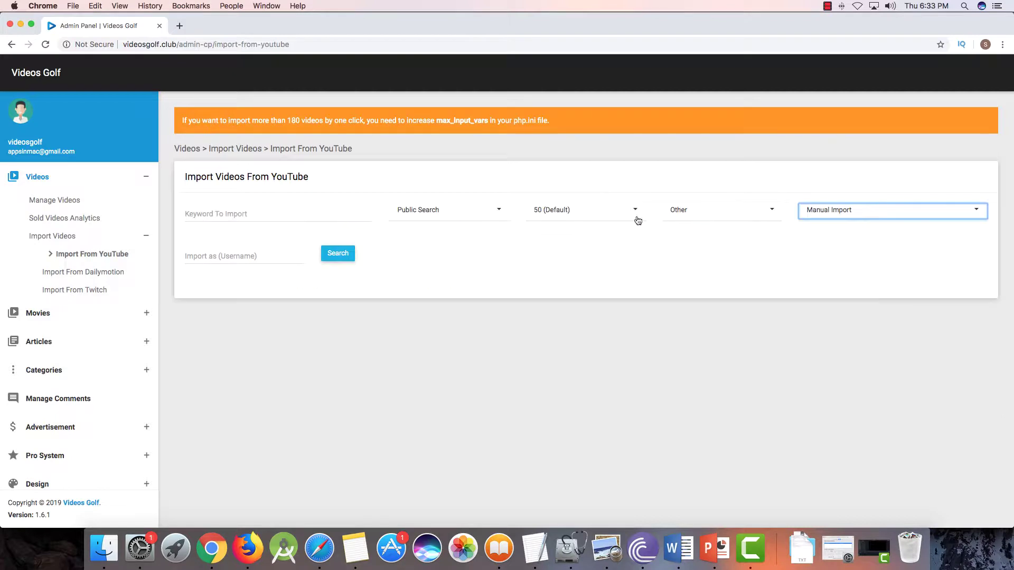
{"action": "left_click", "coordinate": [423, 213]}
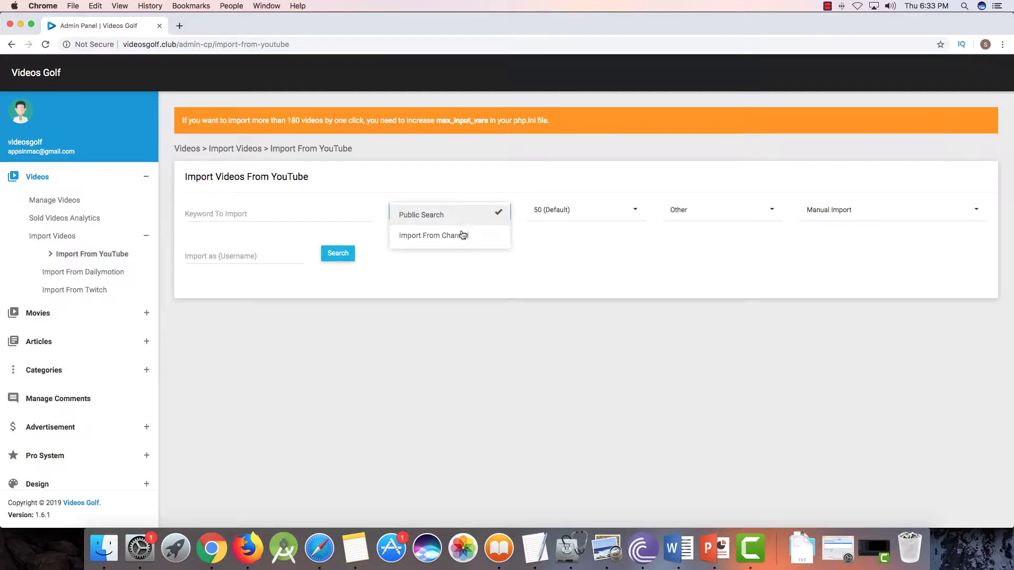
{"action": "left_click", "coordinate": [435, 236]}
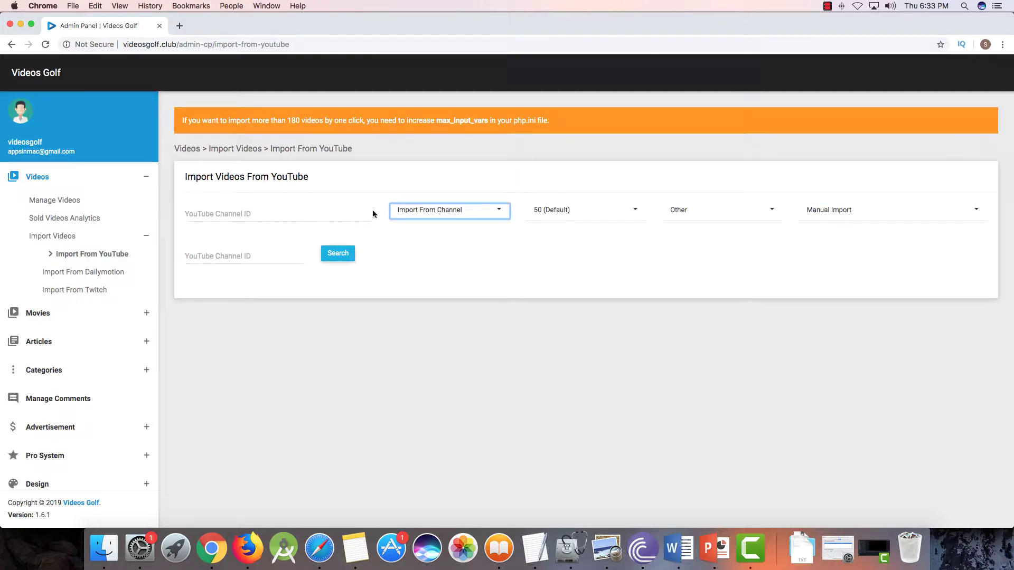
{"action": "left_click", "coordinate": [255, 217]}
{"action": "left_click", "coordinate": [330, 227]}
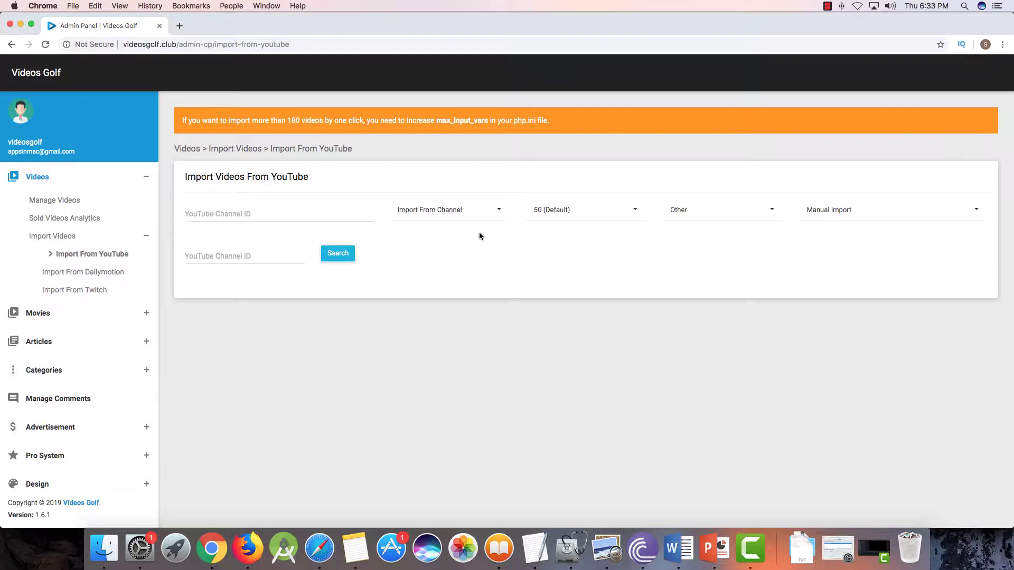
{"action": "left_click", "coordinate": [430, 219]}
- Run a public YouTube search for 'Golf Videos', 10 results, in the Sports category
{"action": "left_click", "coordinate": [438, 217]}
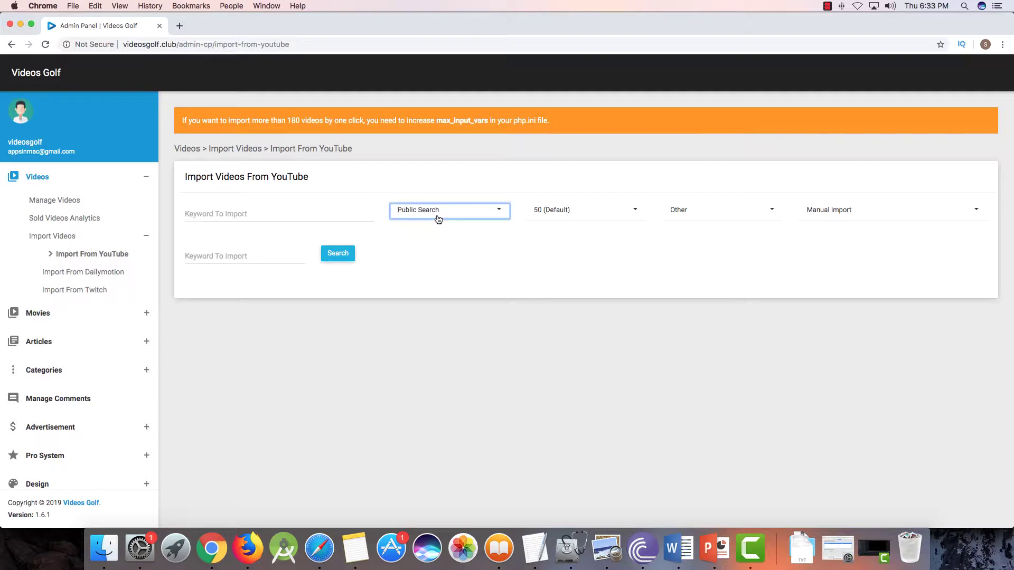
{"action": "left_click", "coordinate": [248, 213]}
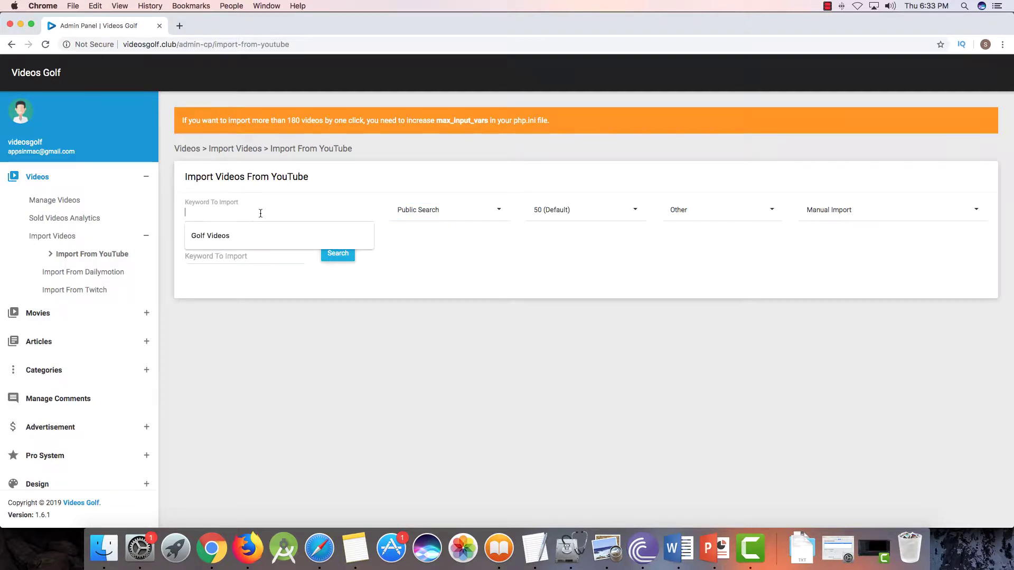
{"action": "left_click", "coordinate": [258, 236]}
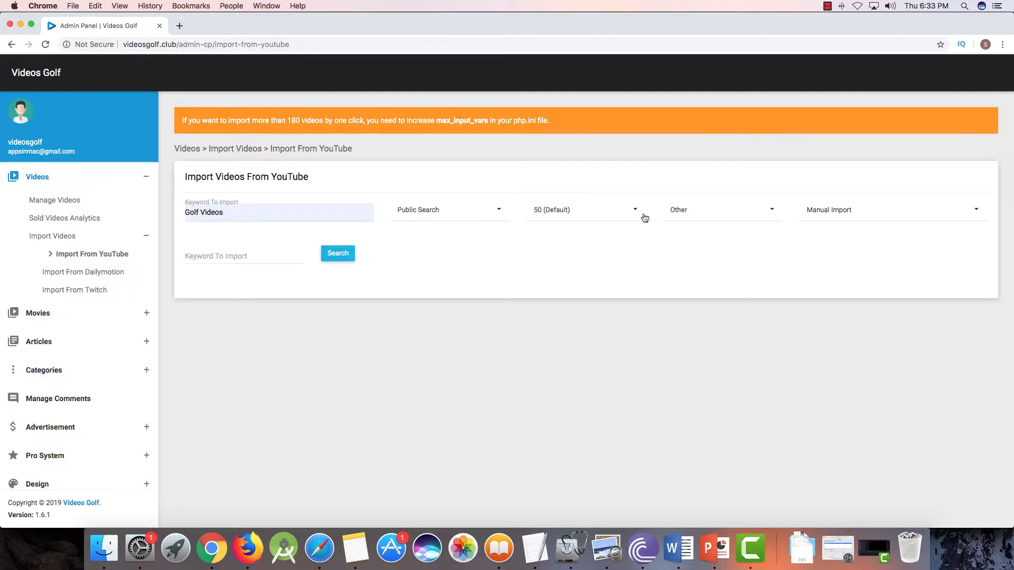
{"action": "left_click", "coordinate": [603, 217]}
{"action": "left_click", "coordinate": [562, 257]}
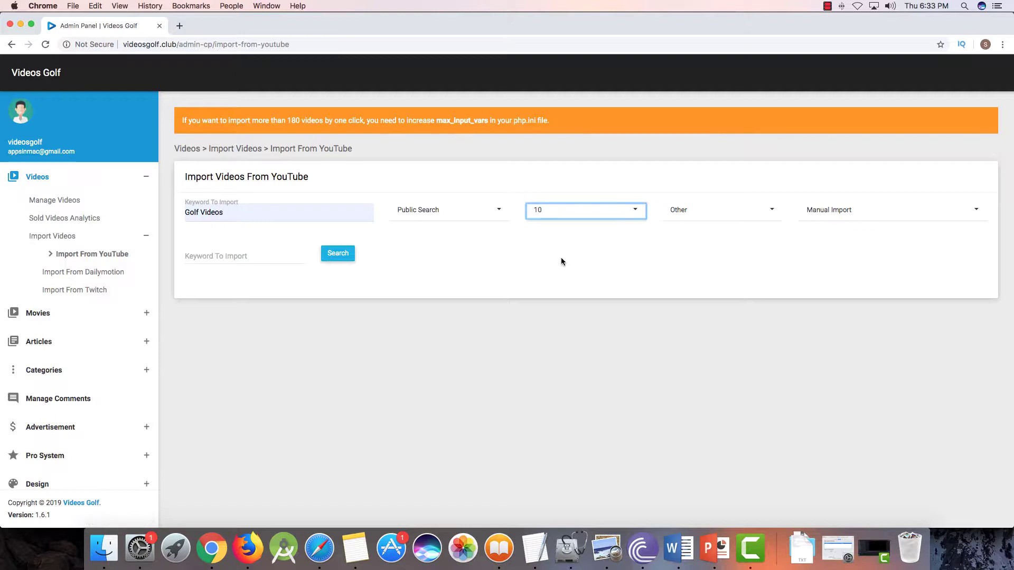
{"action": "left_click", "coordinate": [692, 212]}
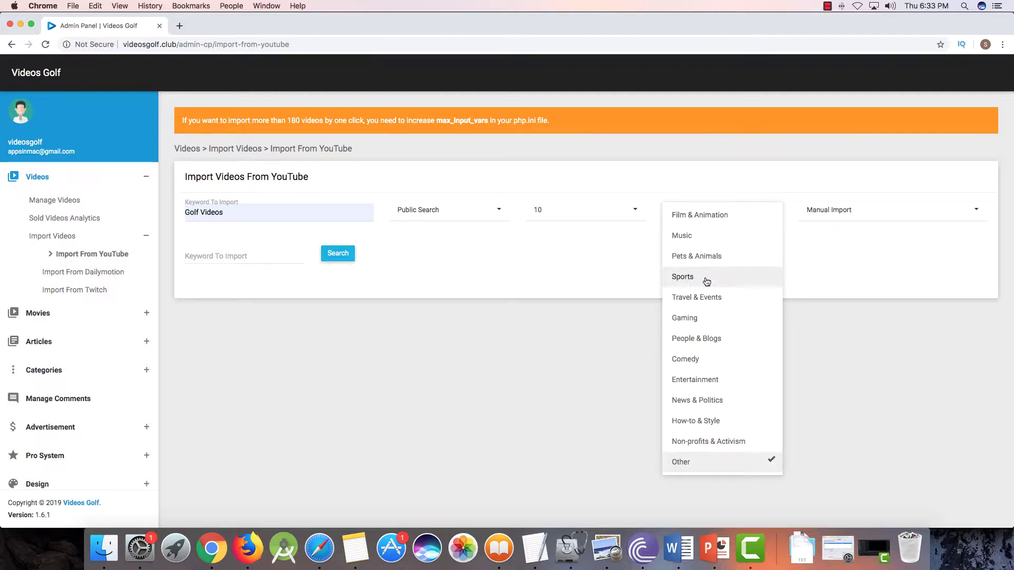
{"action": "left_click", "coordinate": [706, 277]}
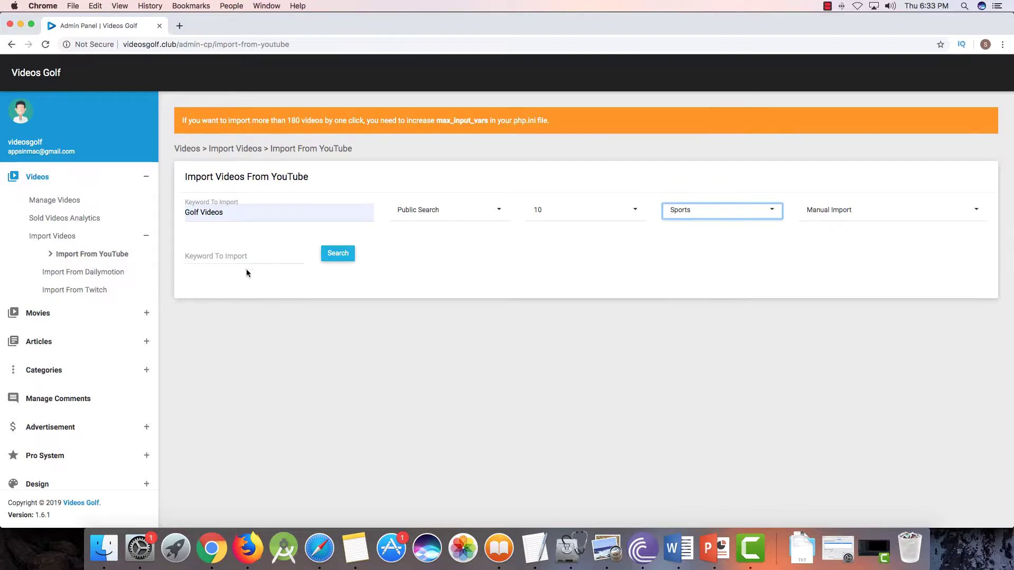
{"action": "left_click", "coordinate": [339, 258]}
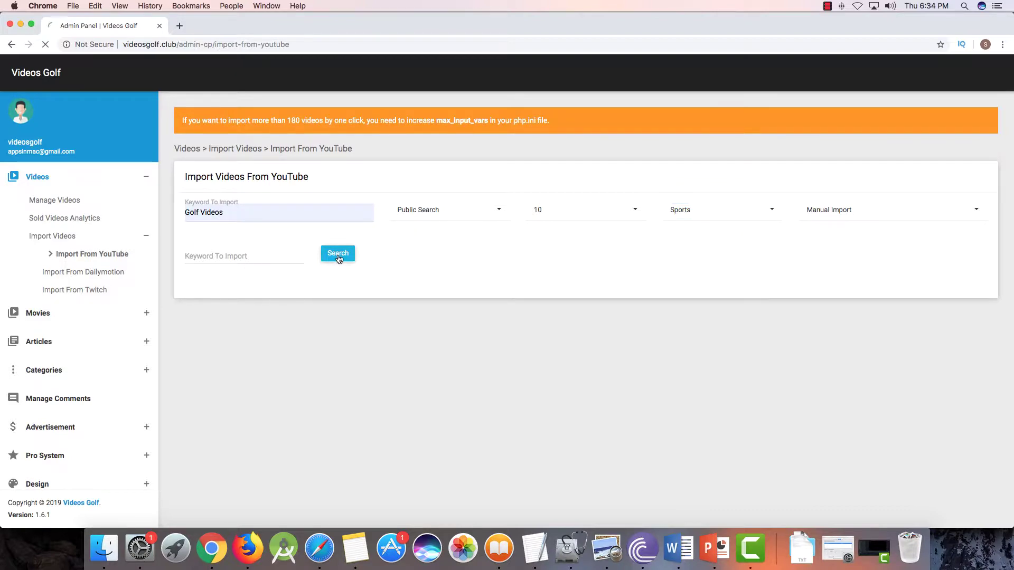
- Scroll the golf results, leaving the results limit at 10 per page
{"action": "scroll", "coordinate": [436, 286], "scroll_direction": "down", "scroll_amount": 1}
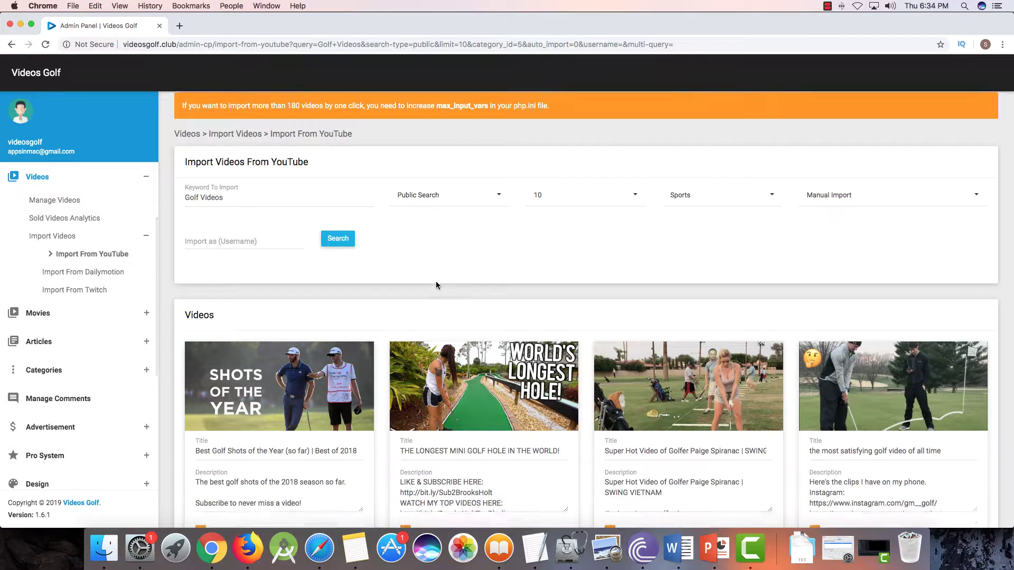
{"action": "scroll", "coordinate": [436, 285], "scroll_direction": "down", "scroll_amount": 10}
{"action": "scroll", "coordinate": [437, 283], "scroll_direction": "up", "scroll_amount": 10}
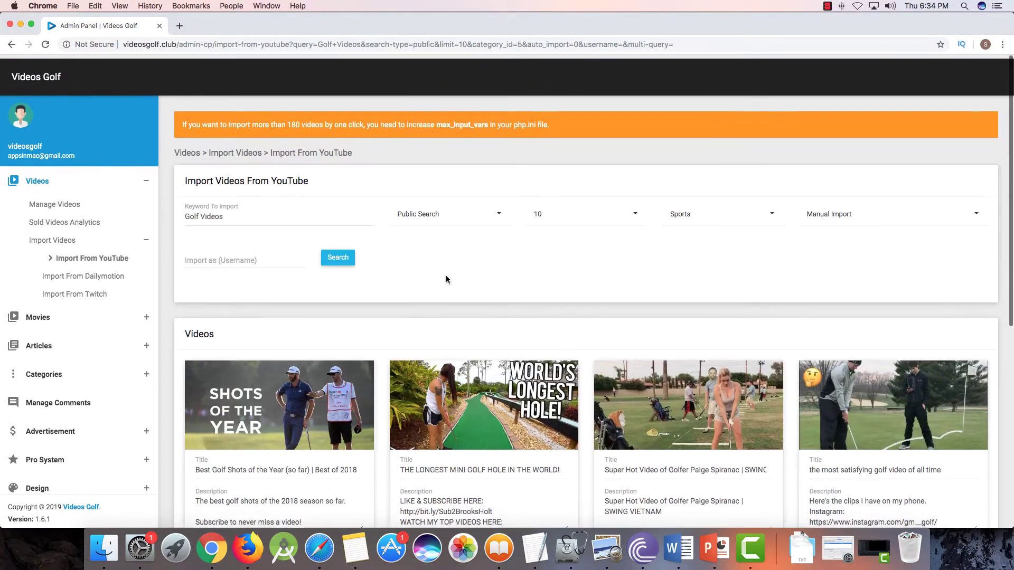
{"action": "left_click", "coordinate": [591, 219]}
{"action": "left_click", "coordinate": [717, 261]}
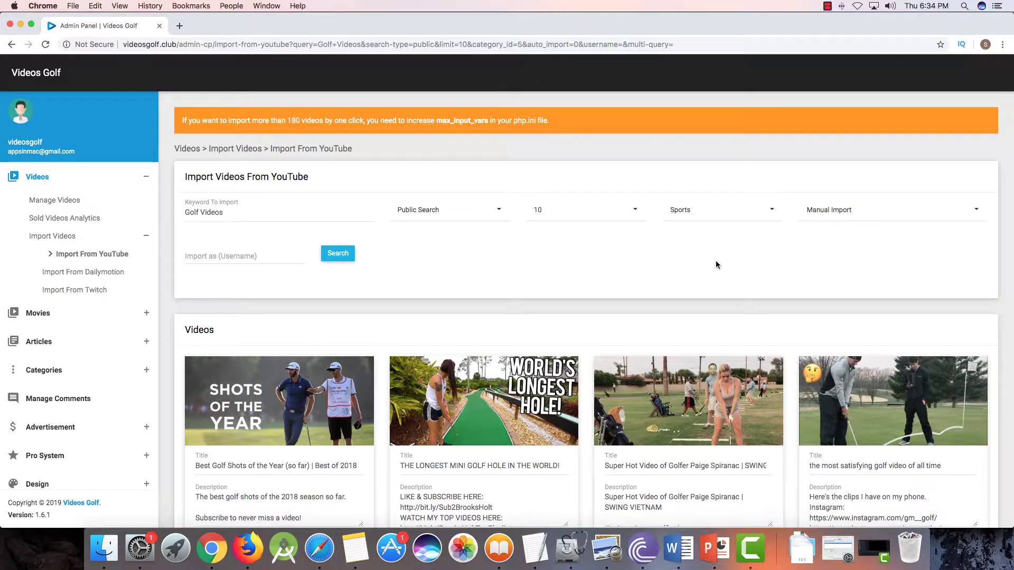
{"action": "scroll", "coordinate": [715, 261], "scroll_direction": "down", "scroll_amount": 5}
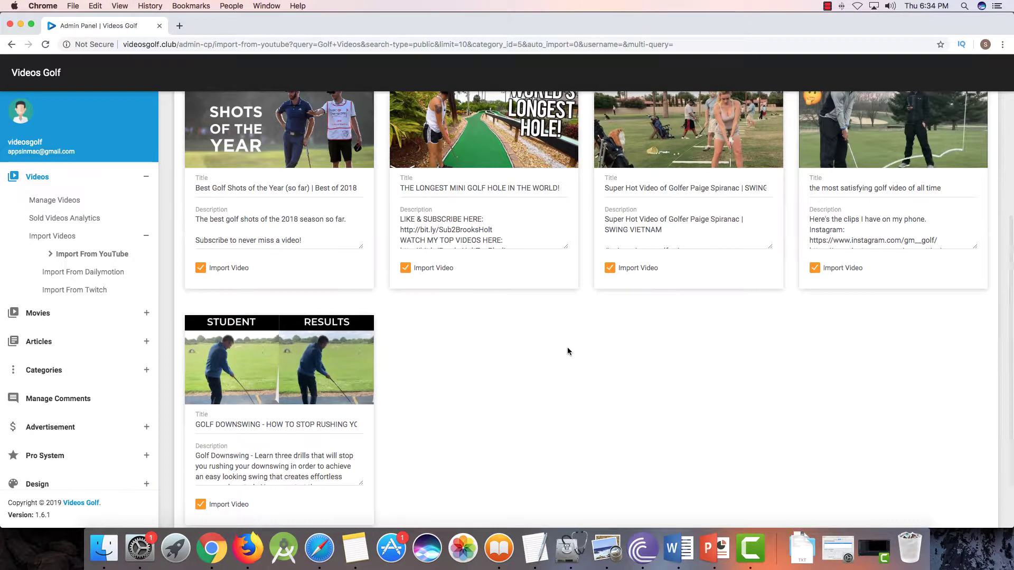
{"action": "scroll", "coordinate": [568, 351], "scroll_direction": "down", "scroll_amount": 1}
- Highlight a result's description and title text to read them
{"action": "left_click_drag", "start_coordinate": [221, 399], "coordinate": [332, 411]}
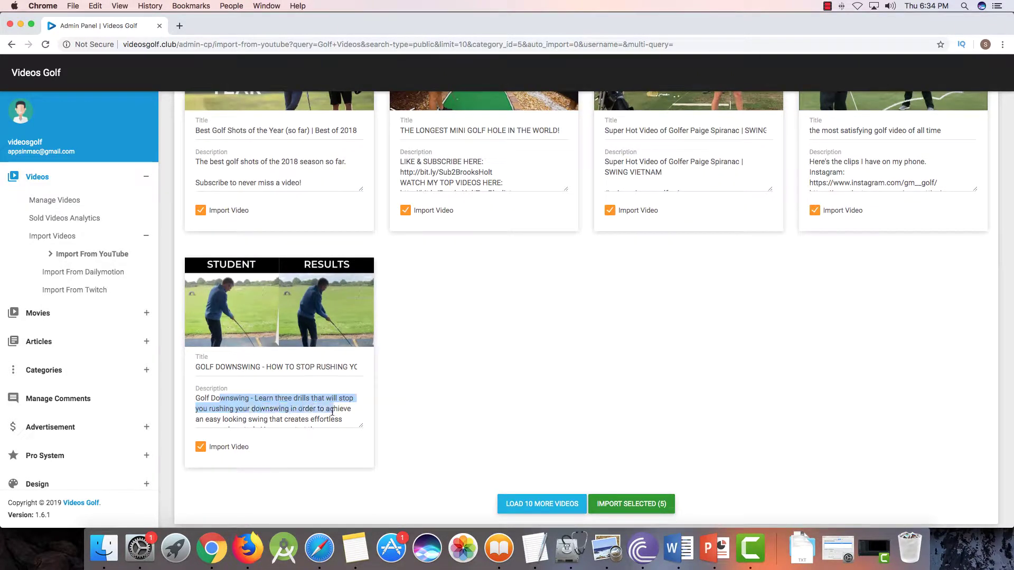
{"action": "left_click", "coordinate": [332, 411]}
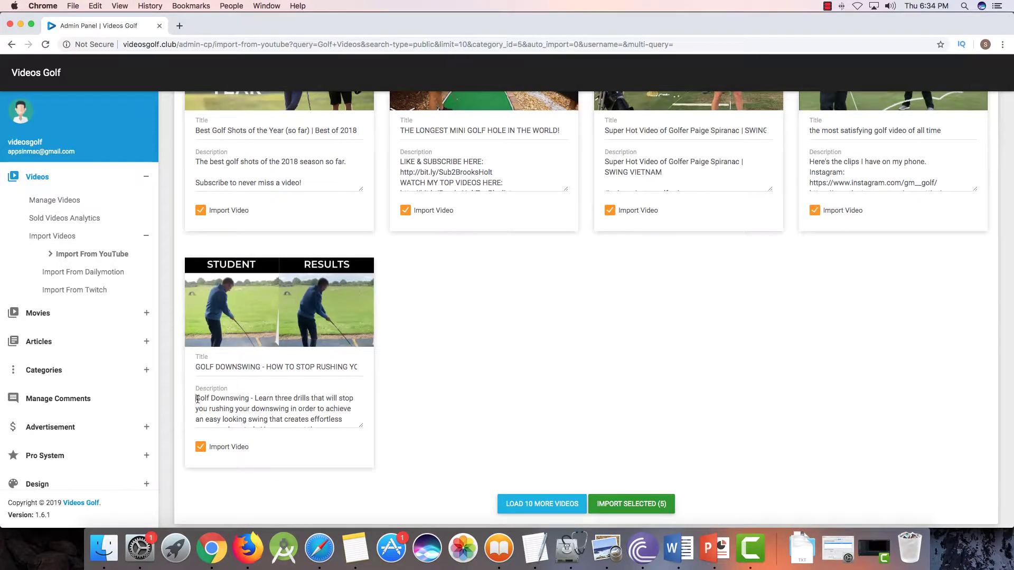
{"action": "left_click_drag", "start_coordinate": [197, 399], "coordinate": [350, 430]}
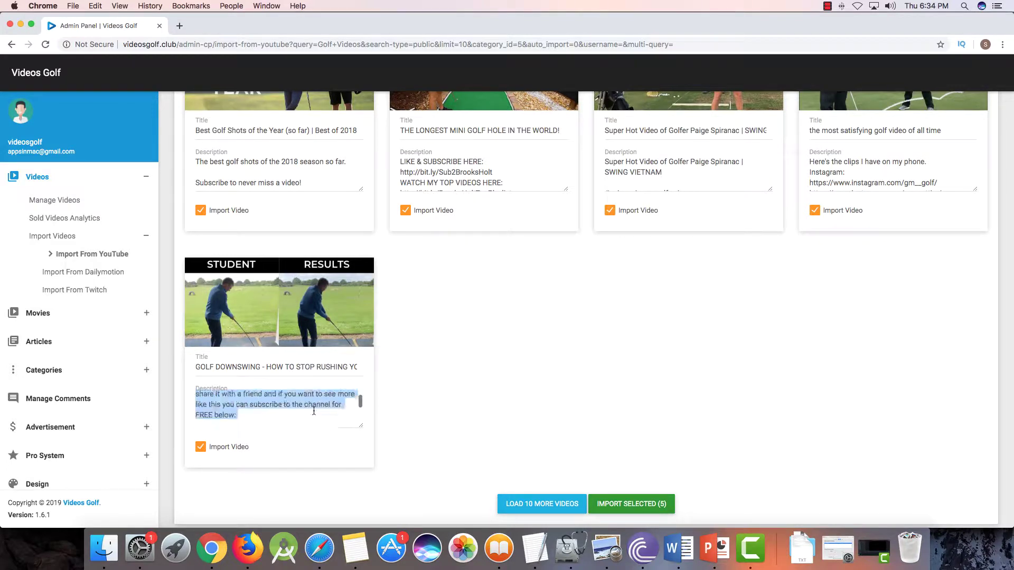
{"action": "scroll", "coordinate": [314, 411], "scroll_direction": "up", "scroll_amount": 3}
{"action": "left_click", "coordinate": [315, 410]}
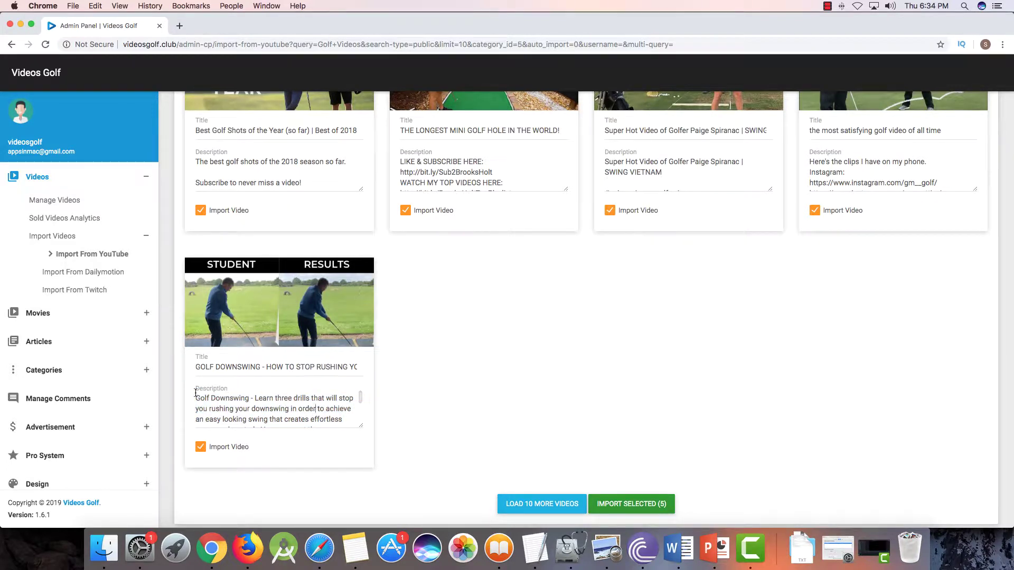
{"action": "left_click_drag", "start_coordinate": [196, 393], "coordinate": [288, 408]}
{"action": "left_click_drag", "start_coordinate": [269, 369], "coordinate": [394, 368]}
{"action": "left_click", "coordinate": [388, 369]}
- Toggle the fourth video's Import Video checkbox, keeping all five marked for import
{"action": "scroll", "coordinate": [387, 374], "scroll_direction": "up", "scroll_amount": 5}
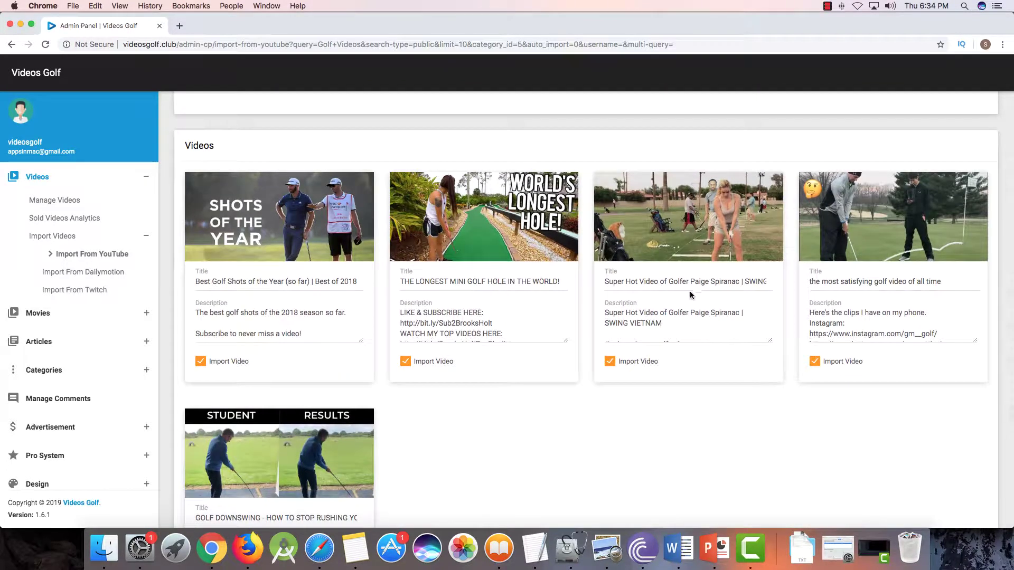
{"action": "left_click", "coordinate": [820, 364]}
{"action": "scroll", "coordinate": [758, 380], "scroll_direction": "down", "scroll_amount": 5}
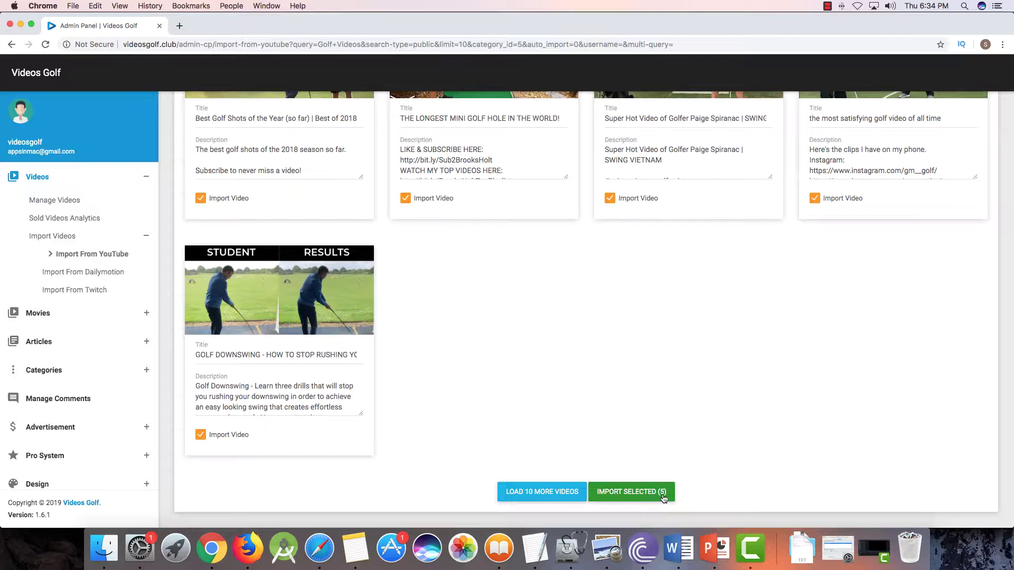
- Import the selected five golf videos with Import Selected (5)
{"action": "left_click", "coordinate": [637, 493]}
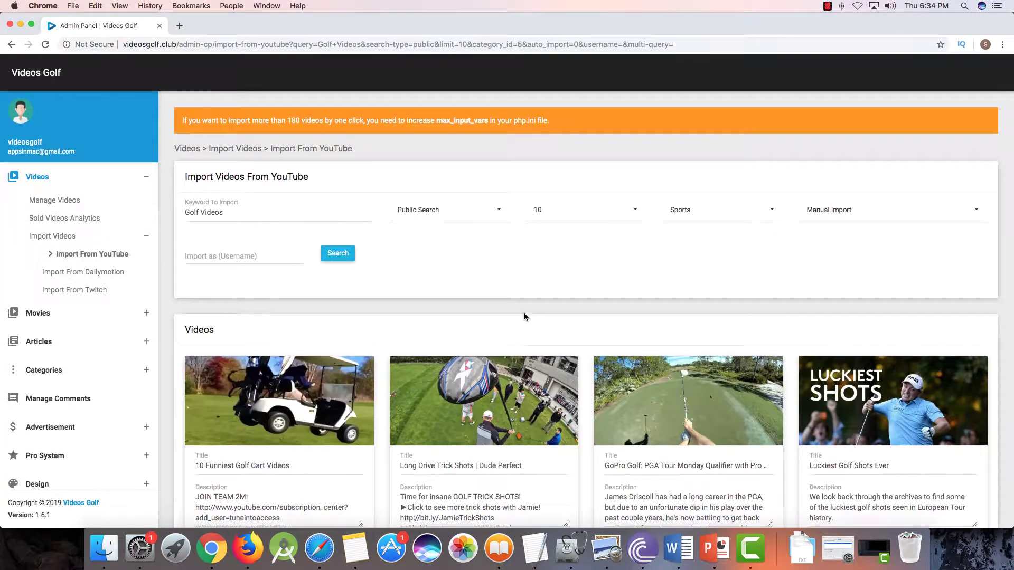
{"action": "scroll", "coordinate": [488, 302], "scroll_direction": "down", "scroll_amount": 10}
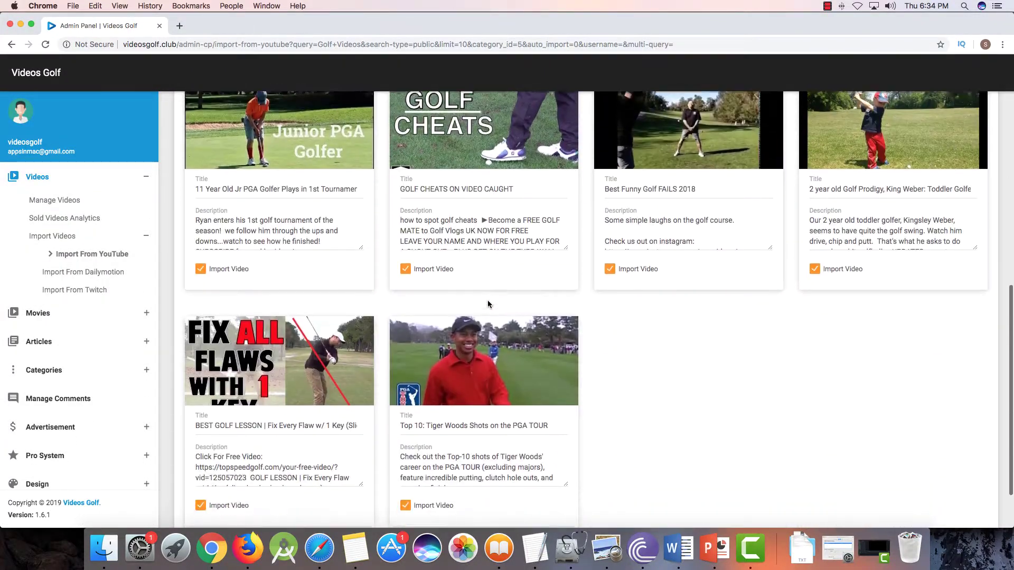
{"action": "scroll", "coordinate": [487, 302], "scroll_direction": "up", "scroll_amount": 10}
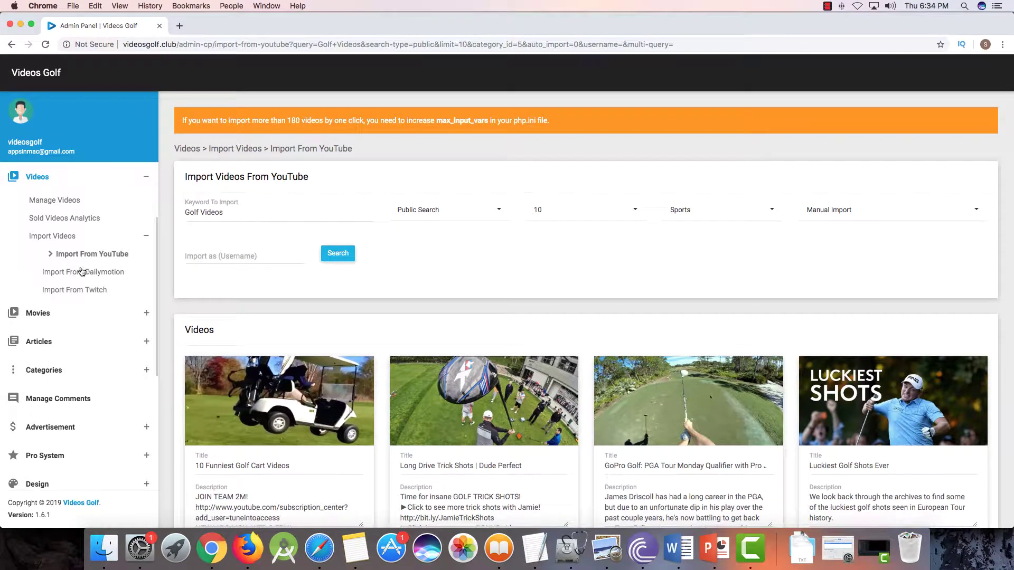
- Open the site home page in a new tab, check its Sports section, and return to the admin tab
{"action": "right_click", "coordinate": [35, 73]}
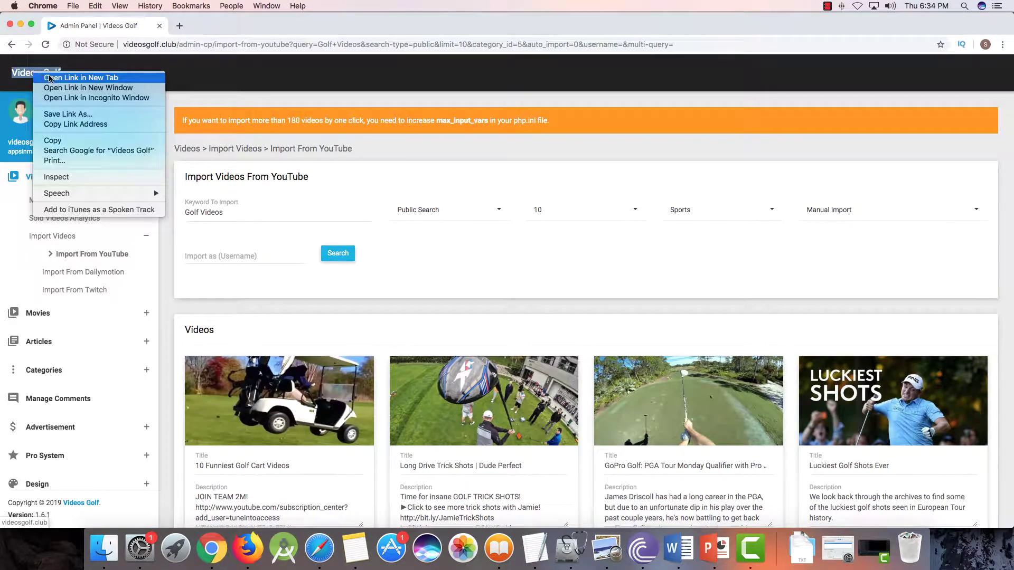
{"action": "left_click", "coordinate": [50, 79]}
{"action": "left_click", "coordinate": [215, 25]}
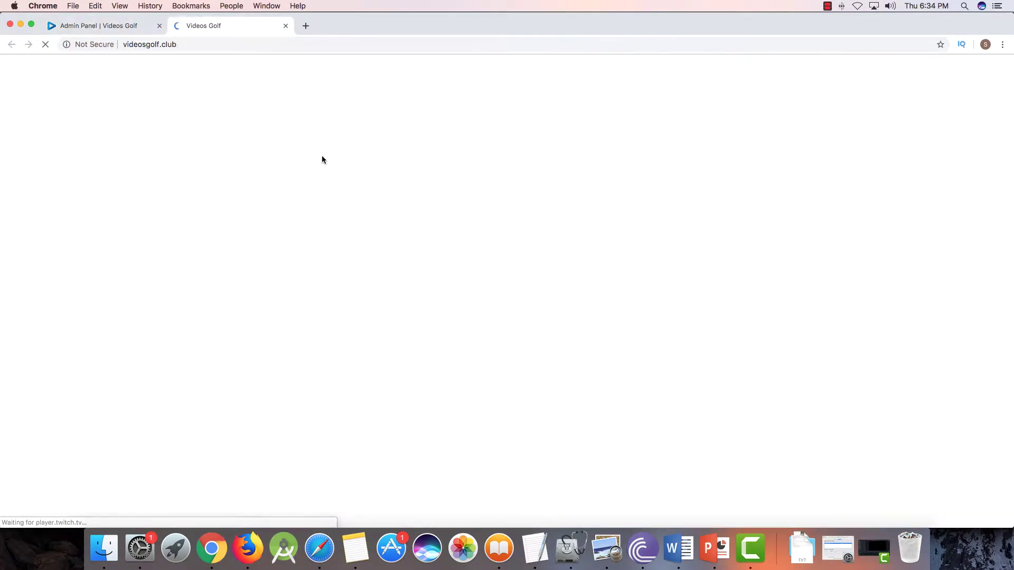
{"action": "scroll", "coordinate": [680, 270], "scroll_direction": "down", "scroll_amount": 10}
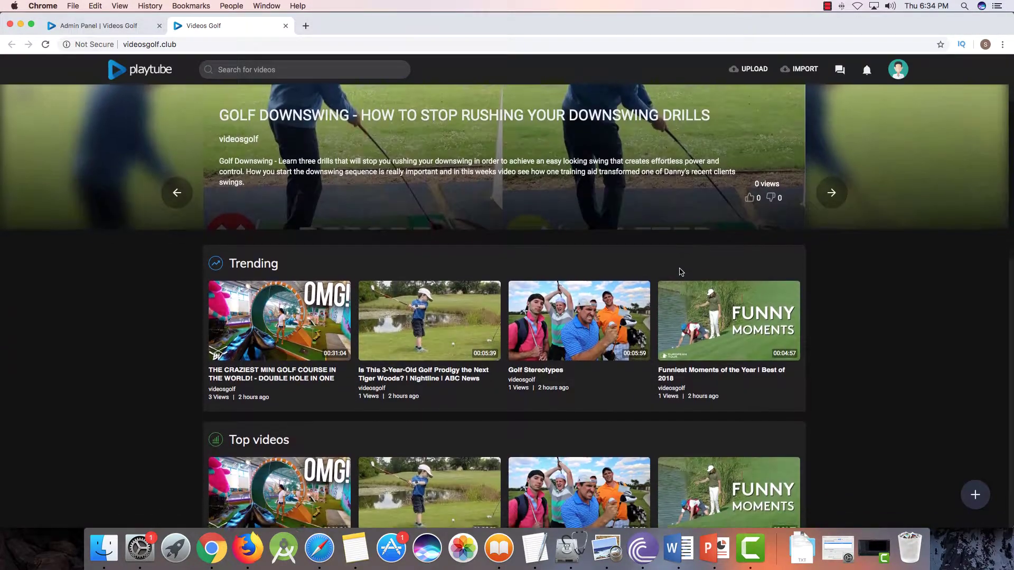
{"action": "scroll", "coordinate": [581, 272], "scroll_direction": "down", "scroll_amount": 1}
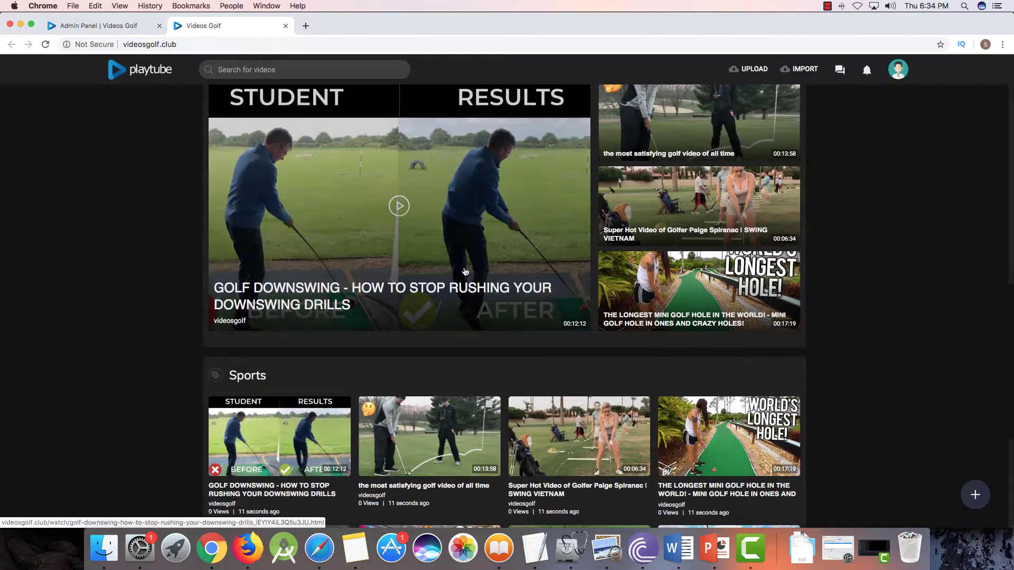
{"action": "scroll", "coordinate": [466, 265], "scroll_direction": "down", "scroll_amount": 10}
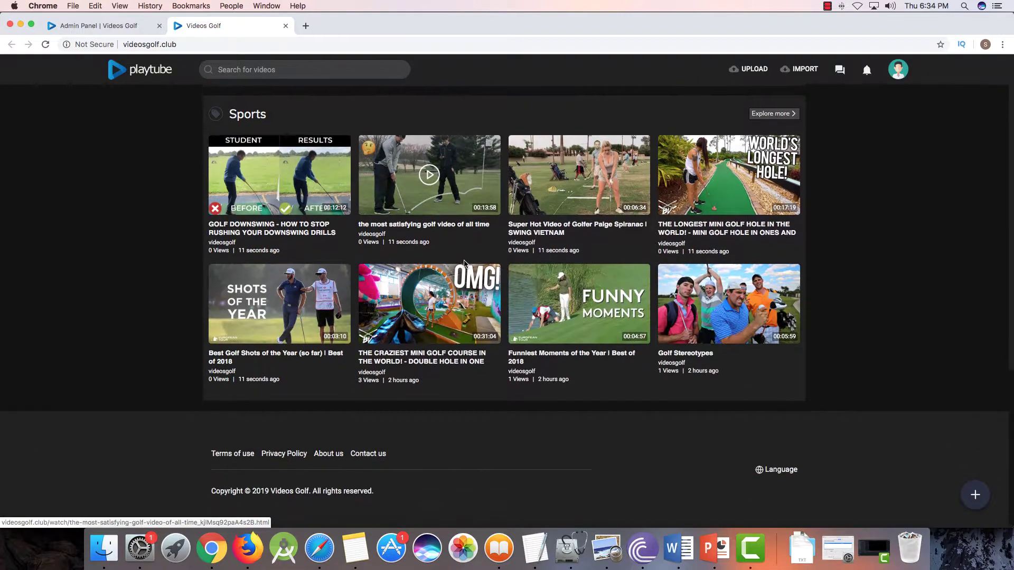
{"action": "scroll", "coordinate": [466, 265], "scroll_direction": "up", "scroll_amount": 20}
{"action": "left_click", "coordinate": [88, 30]}
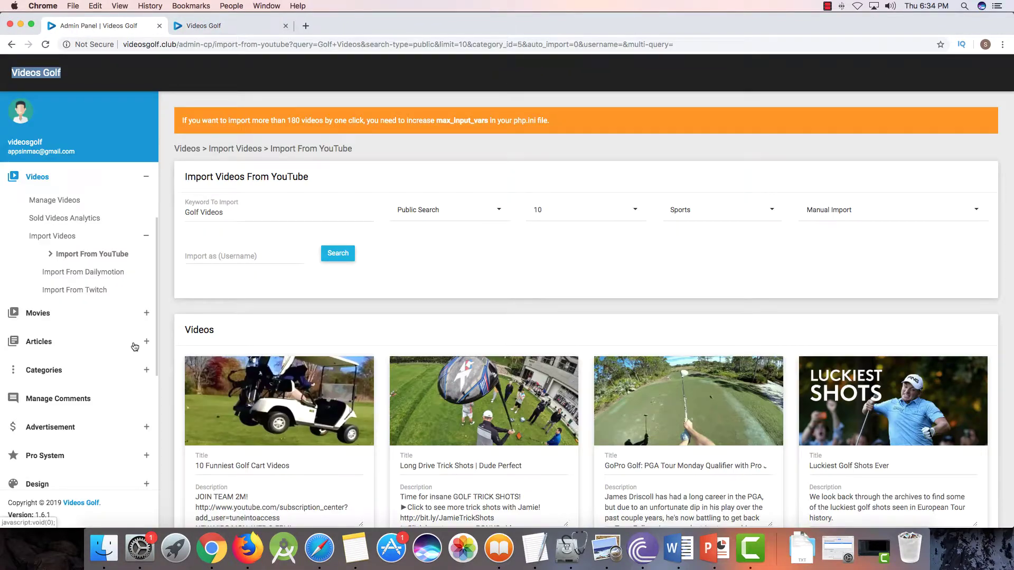
- View Movies > Manage movies category, then open Articles > Add New Article
{"action": "left_click", "coordinate": [89, 320]}
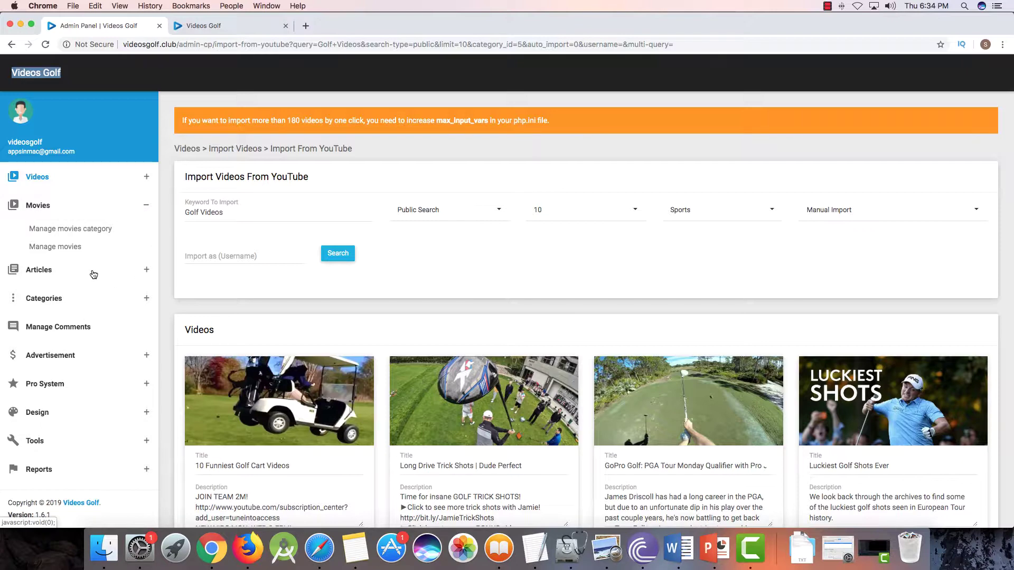
{"action": "left_click", "coordinate": [105, 230]}
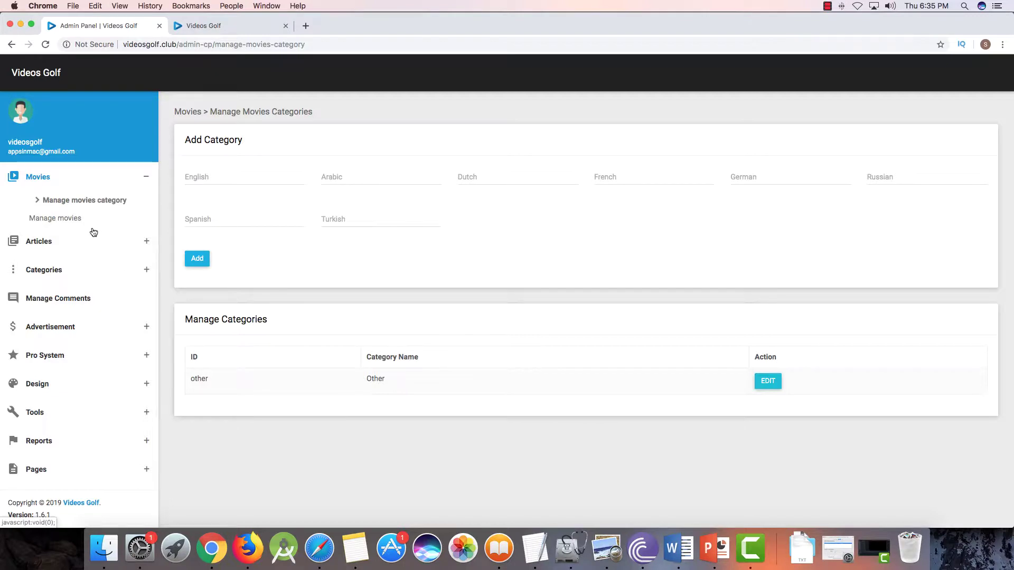
{"action": "left_click", "coordinate": [87, 247]}
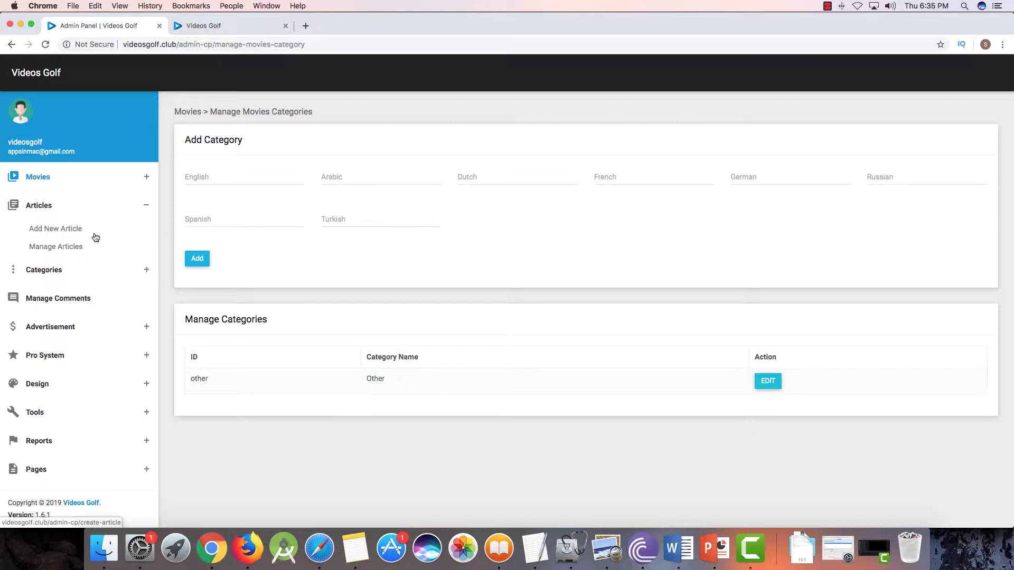
{"action": "left_click", "coordinate": [56, 232]}
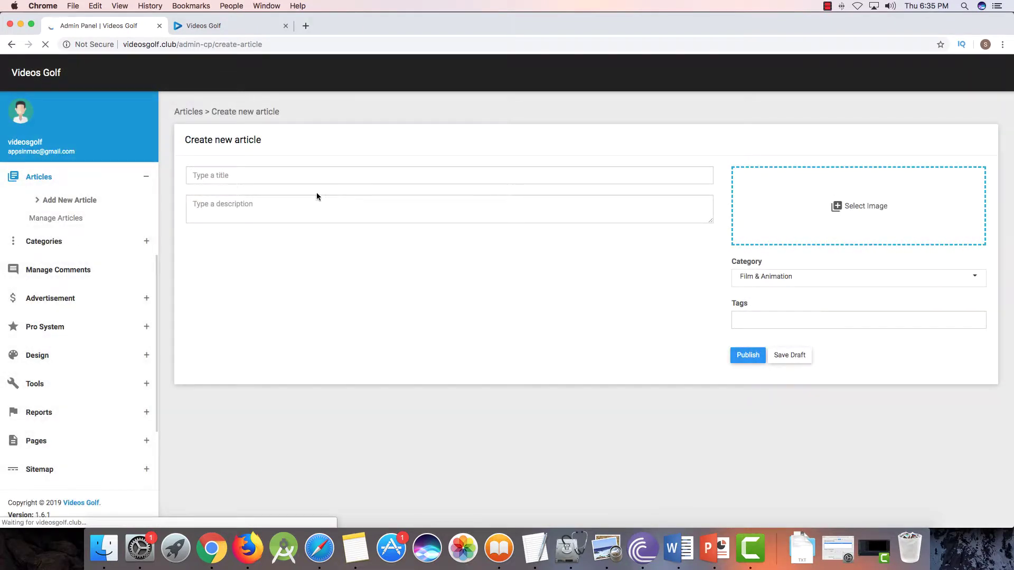
- Inspect the article Title field and body editor, then expand the sidebar's Categories section
{"action": "left_click", "coordinate": [258, 178]}
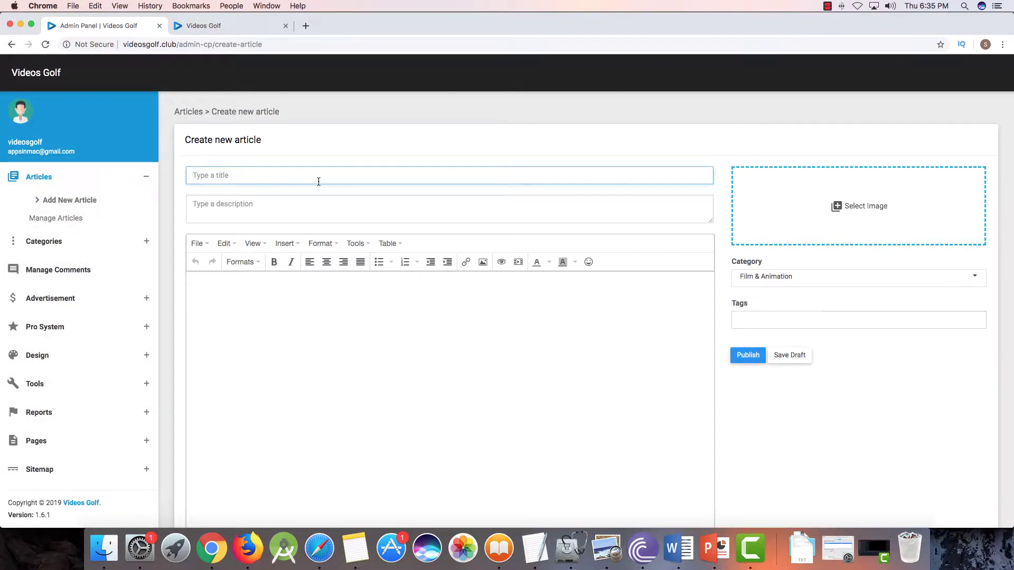
{"action": "left_click", "coordinate": [388, 299]}
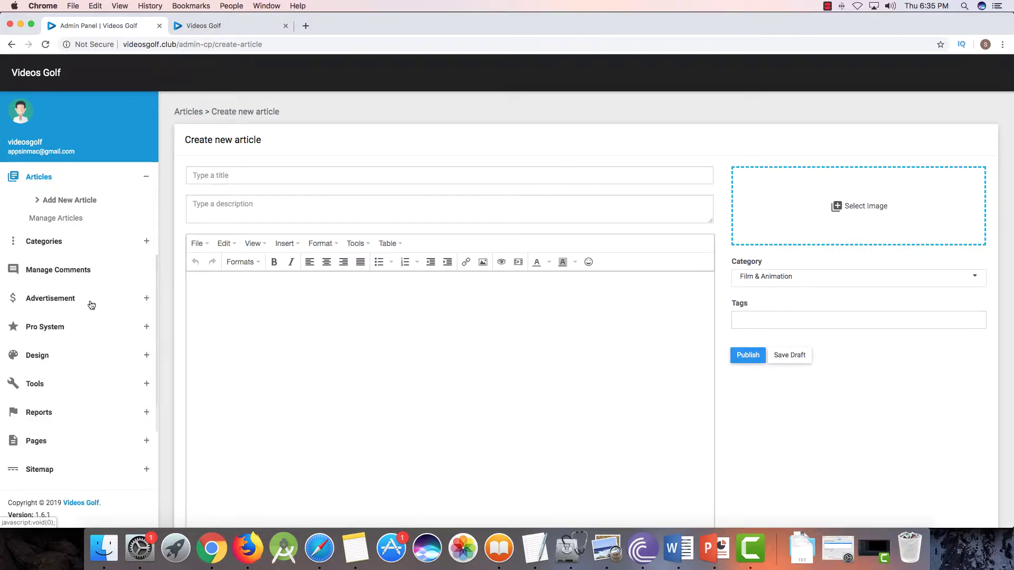
{"action": "left_click", "coordinate": [116, 246]}
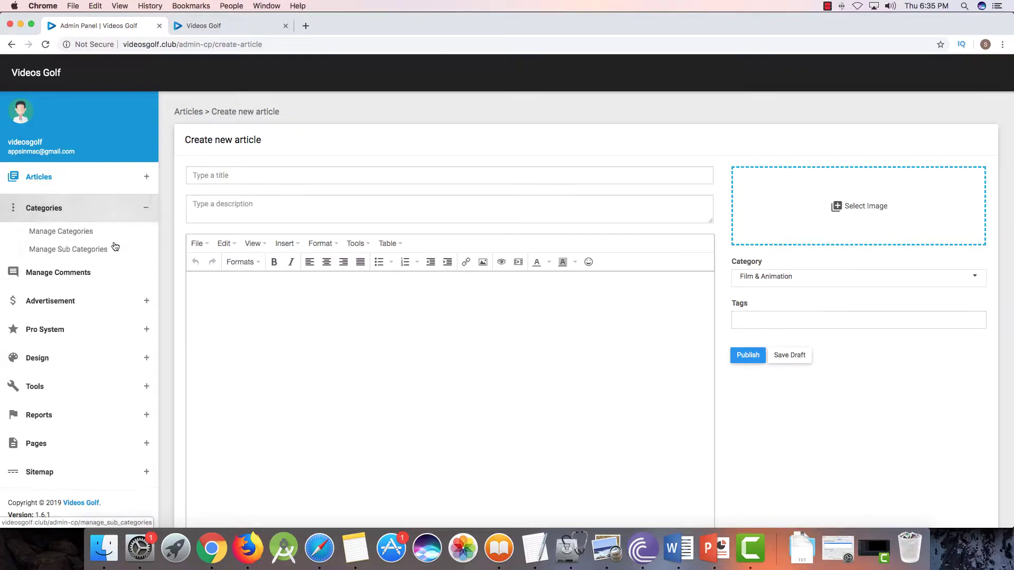
- Open Manage Categories and browse the category list
{"action": "left_click", "coordinate": [72, 234]}
{"action": "scroll", "coordinate": [386, 360], "scroll_direction": "down", "scroll_amount": 3}
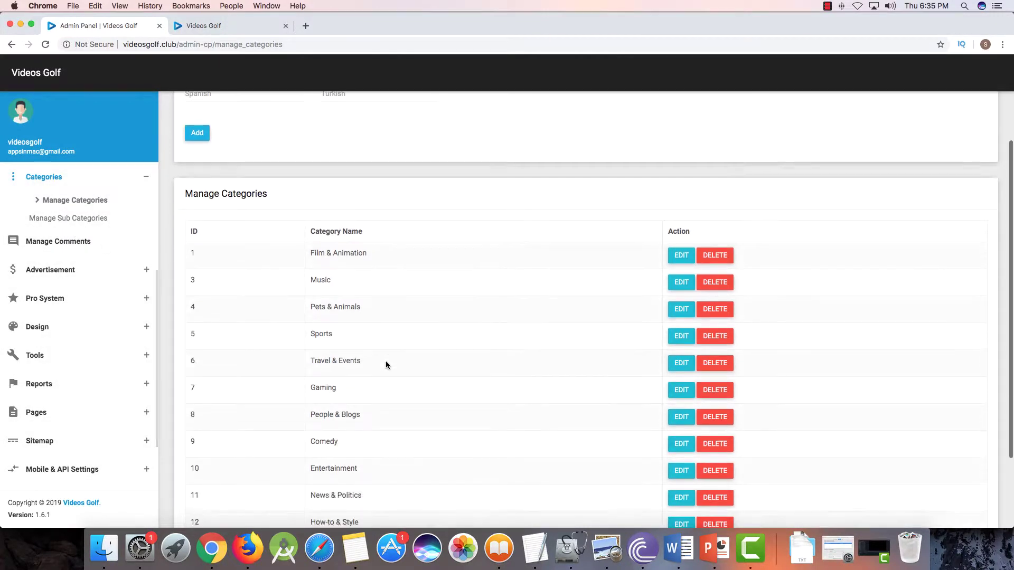
{"action": "scroll", "coordinate": [385, 361], "scroll_direction": "down", "scroll_amount": 2}
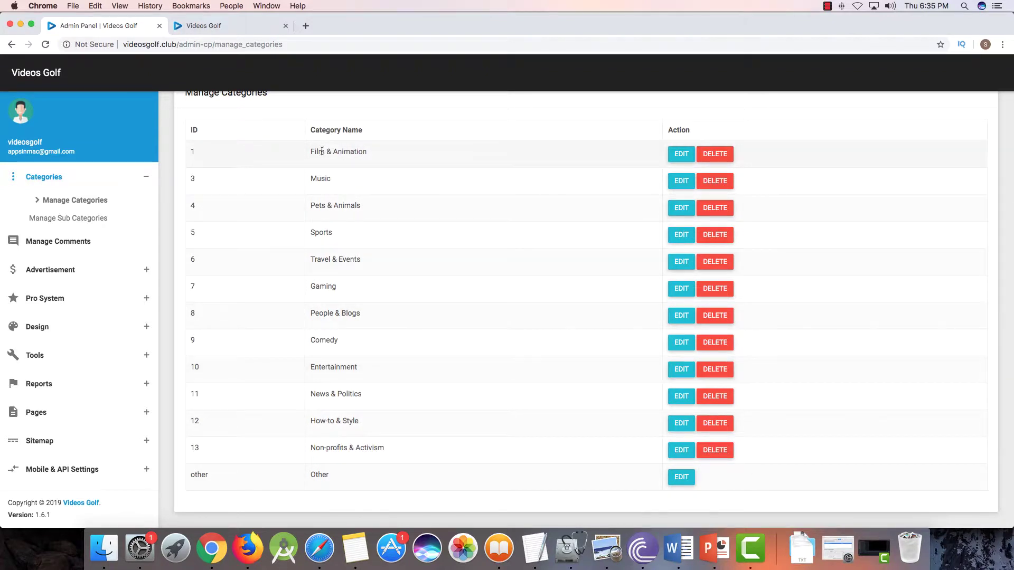
{"action": "scroll", "coordinate": [503, 235], "scroll_direction": "up", "scroll_amount": 3}
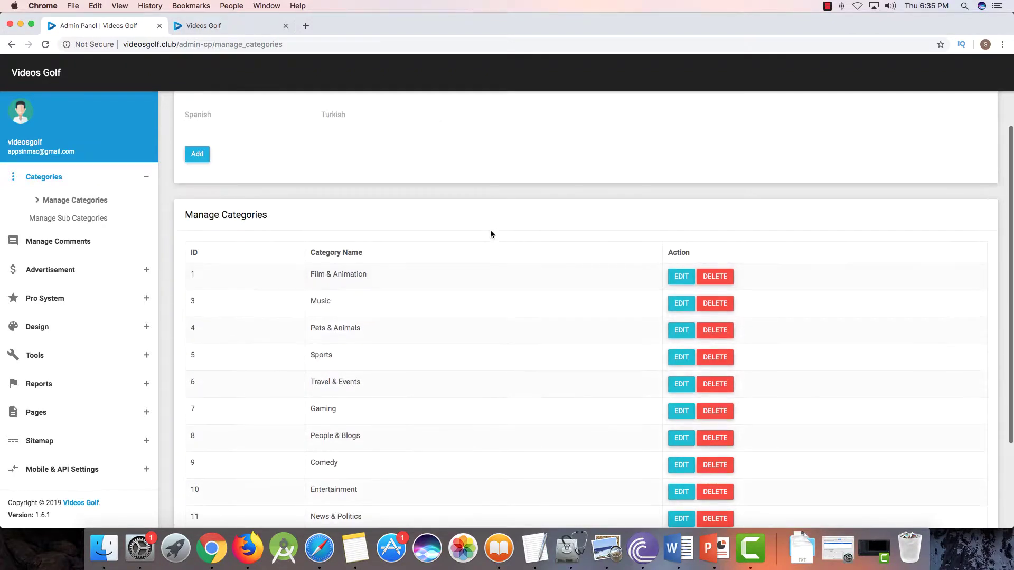
{"action": "scroll", "coordinate": [462, 274], "scroll_direction": "up", "scroll_amount": 3}
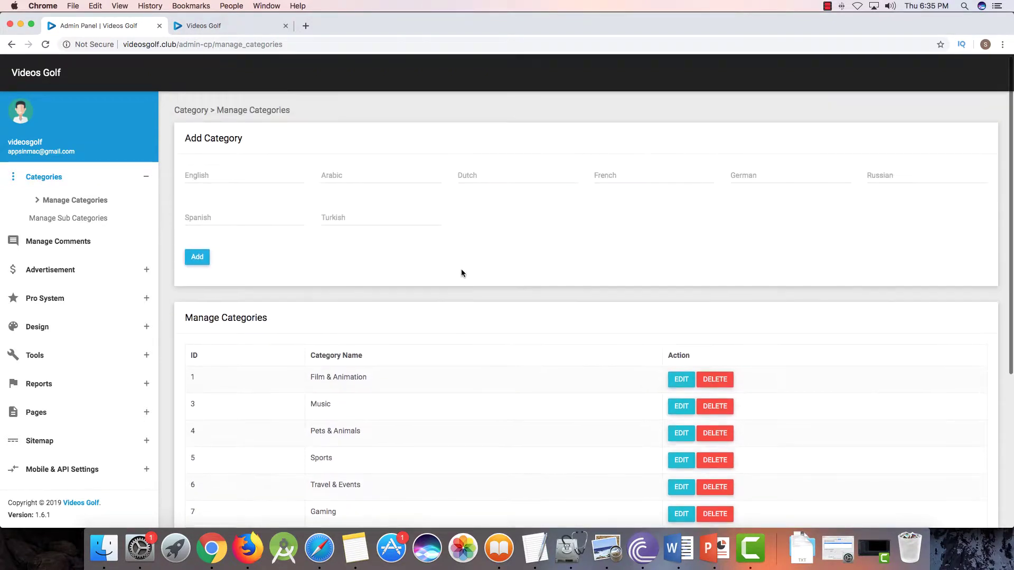
{"action": "left_click", "coordinate": [217, 180]}
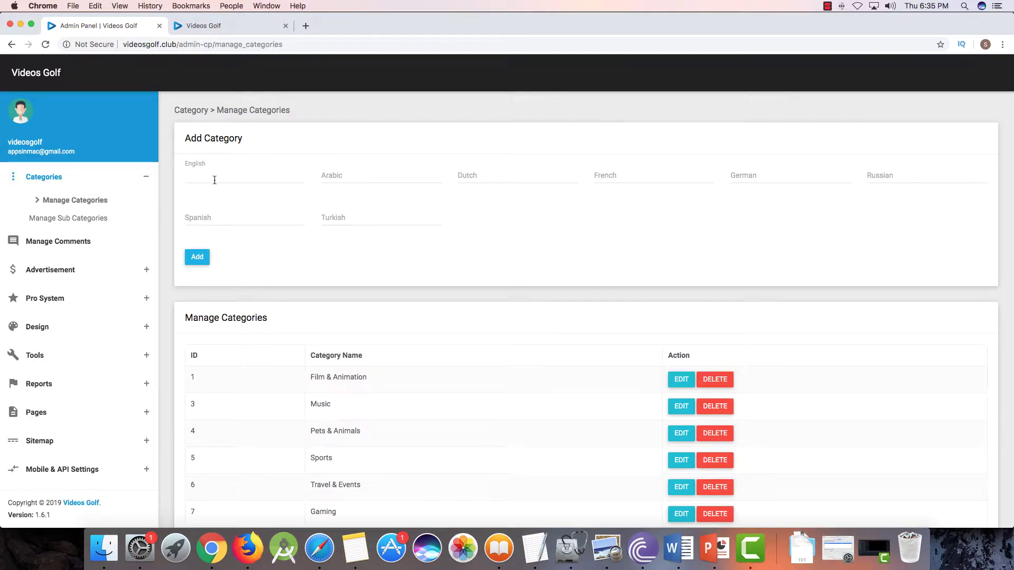
{"action": "left_click", "coordinate": [410, 186]}
{"action": "scroll", "coordinate": [655, 254], "scroll_direction": "down", "scroll_amount": 3}
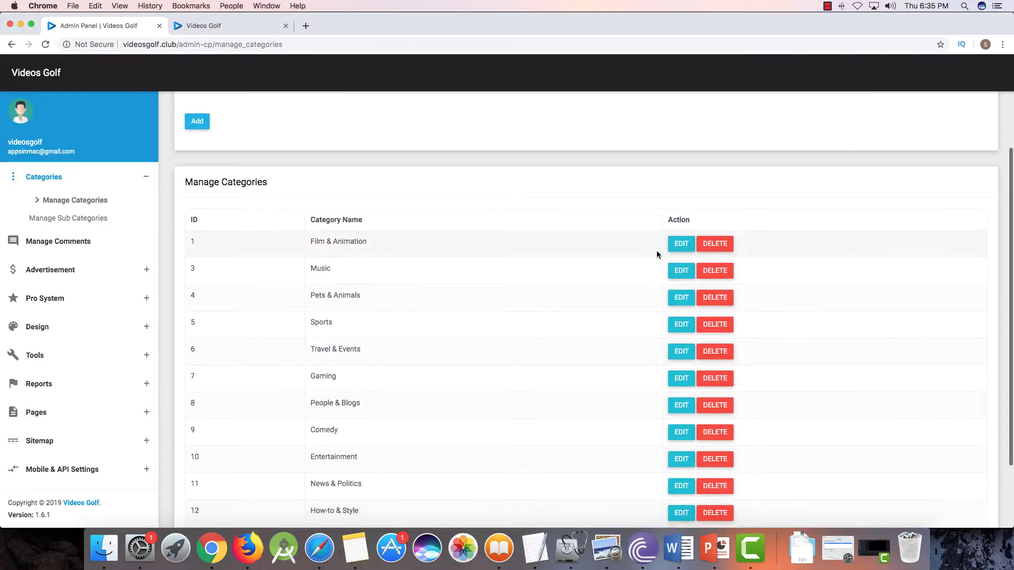
{"action": "scroll", "coordinate": [658, 254], "scroll_direction": "down", "scroll_amount": 1}
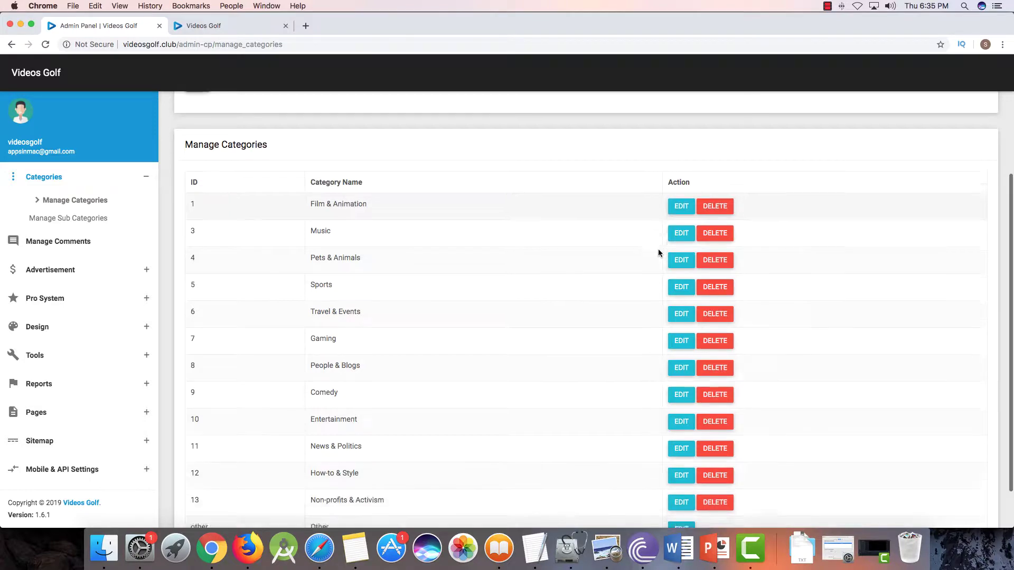
- Inspect Film & Animation's English and French names in its editor, closing it without saving
{"action": "left_click", "coordinate": [677, 201]}
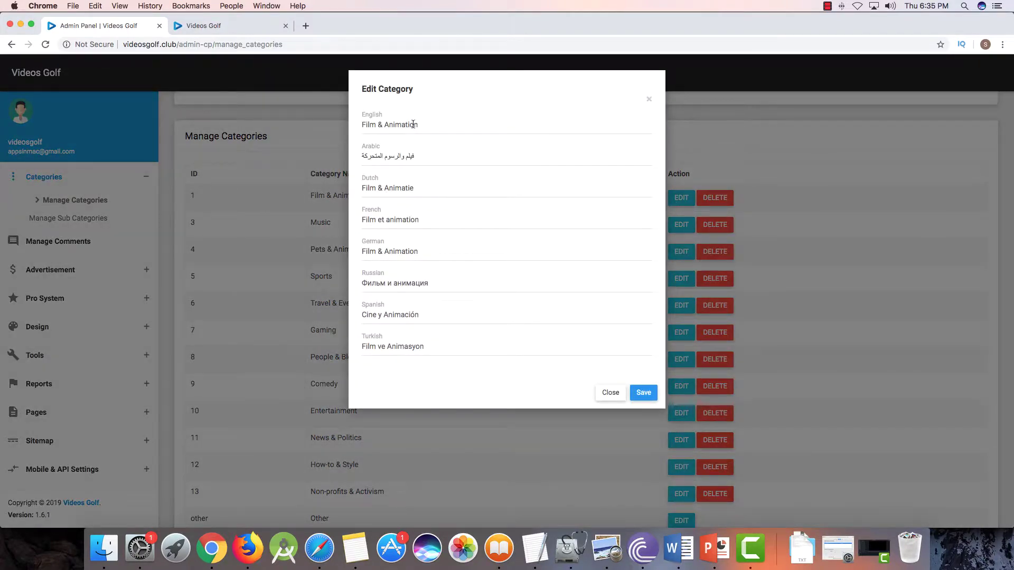
{"action": "left_click_drag", "start_coordinate": [419, 125], "coordinate": [346, 125]}
{"action": "left_click_drag", "start_coordinate": [363, 221], "coordinate": [420, 221]}
{"action": "left_click", "coordinate": [430, 223]}
{"action": "left_click", "coordinate": [649, 102]}
- Go to the Manage Comments page
{"action": "scroll", "coordinate": [618, 287], "scroll_direction": "down", "scroll_amount": 2}
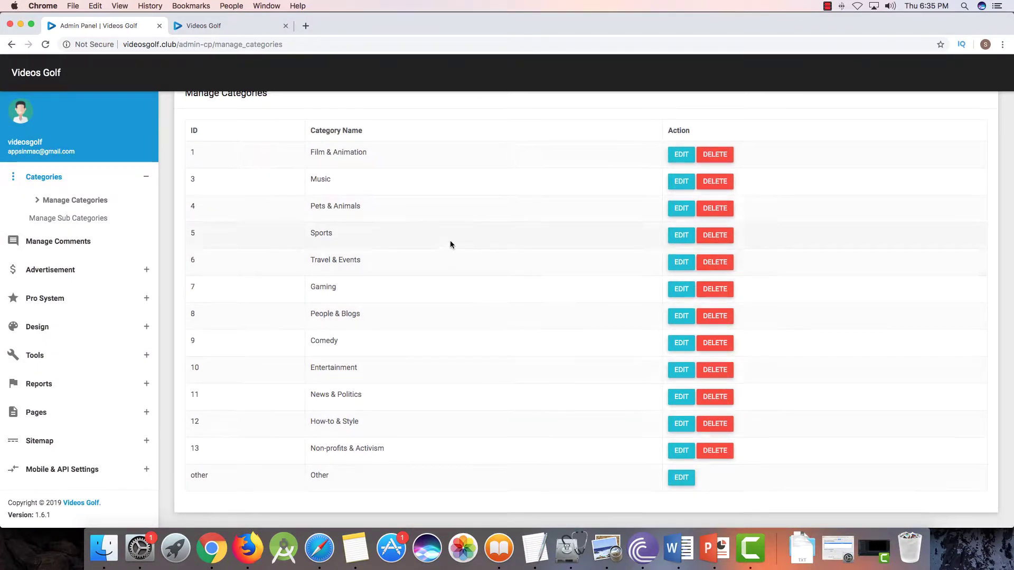
{"action": "scroll", "coordinate": [450, 244], "scroll_direction": "up", "scroll_amount": 8}
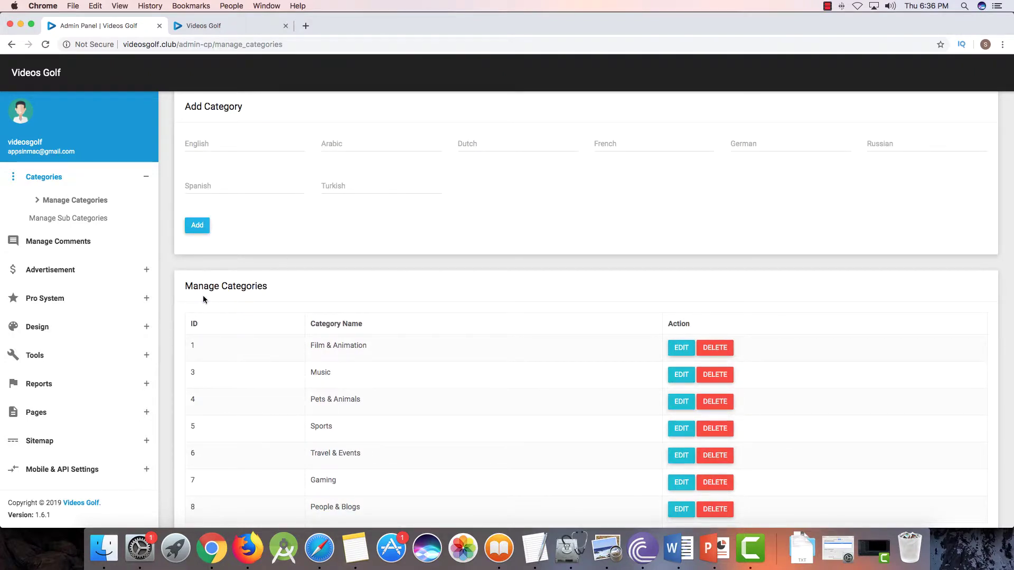
{"action": "left_click", "coordinate": [90, 246]}
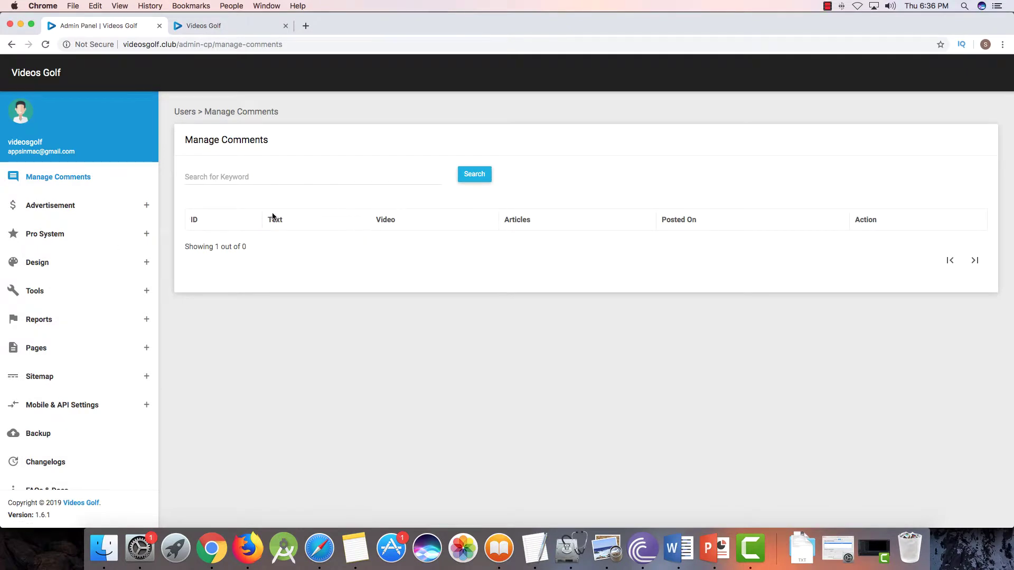
- Expand Advertisement in the admin sidebar to list video, website and user ads
{"action": "left_click", "coordinate": [66, 212]}
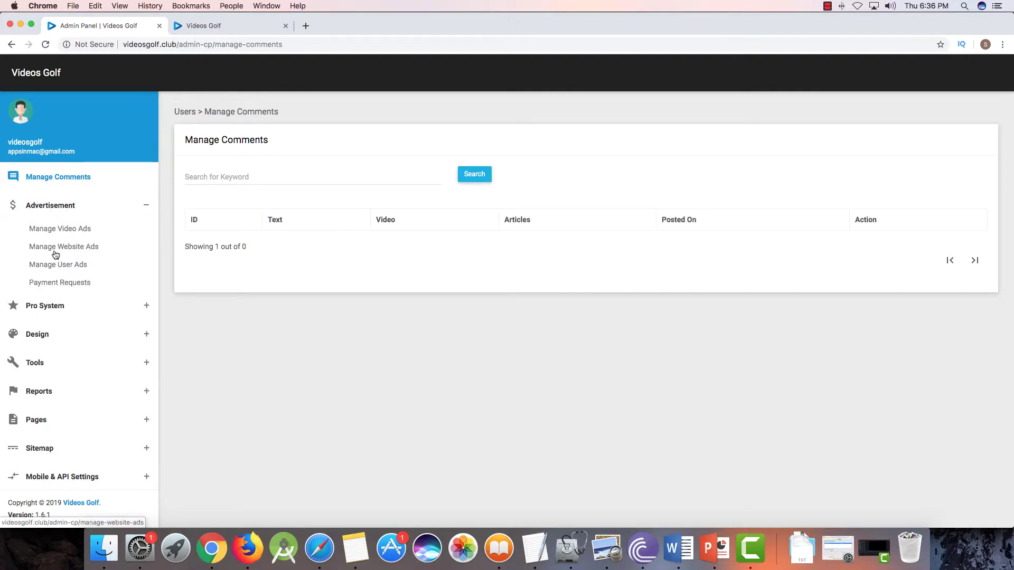
- Open Manage Website Ads and enter 'here code' in the Header ad slot
{"action": "left_click", "coordinate": [75, 250]}
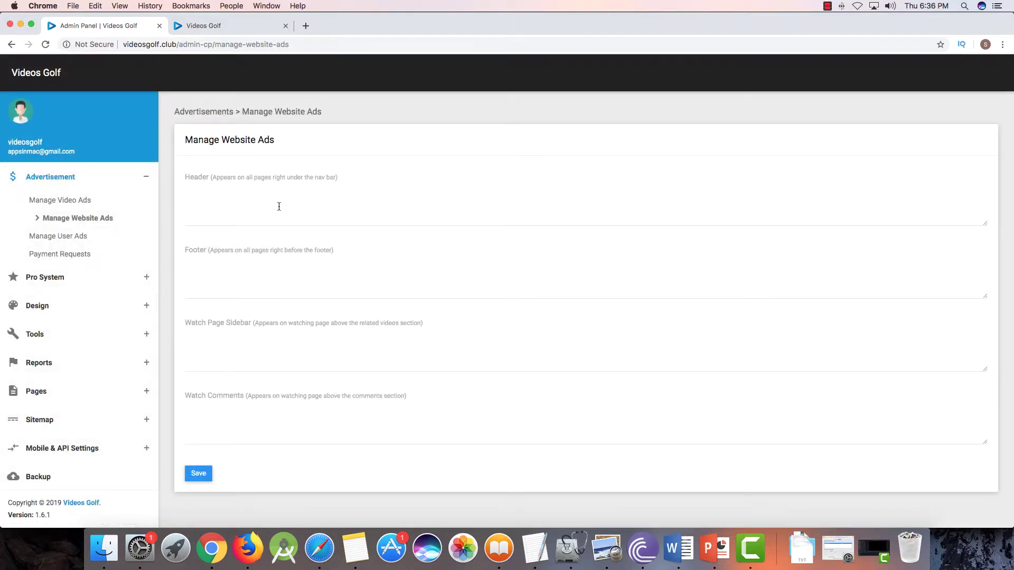
{"action": "left_click", "coordinate": [261, 204]}
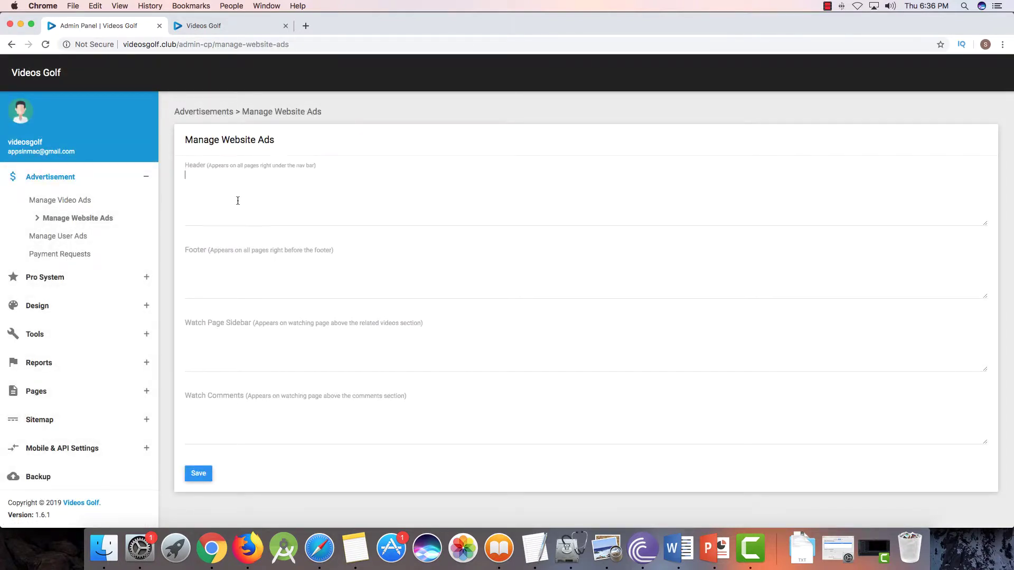
{"action": "right_click", "coordinate": [214, 183]}
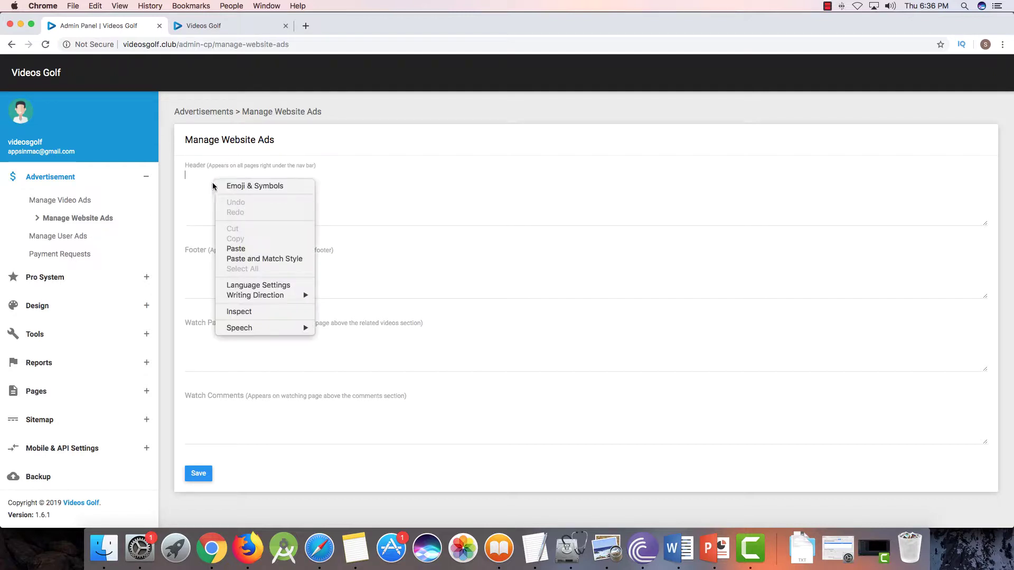
{"action": "left_click", "coordinate": [199, 183]}
{"action": "type", "text": "here "}
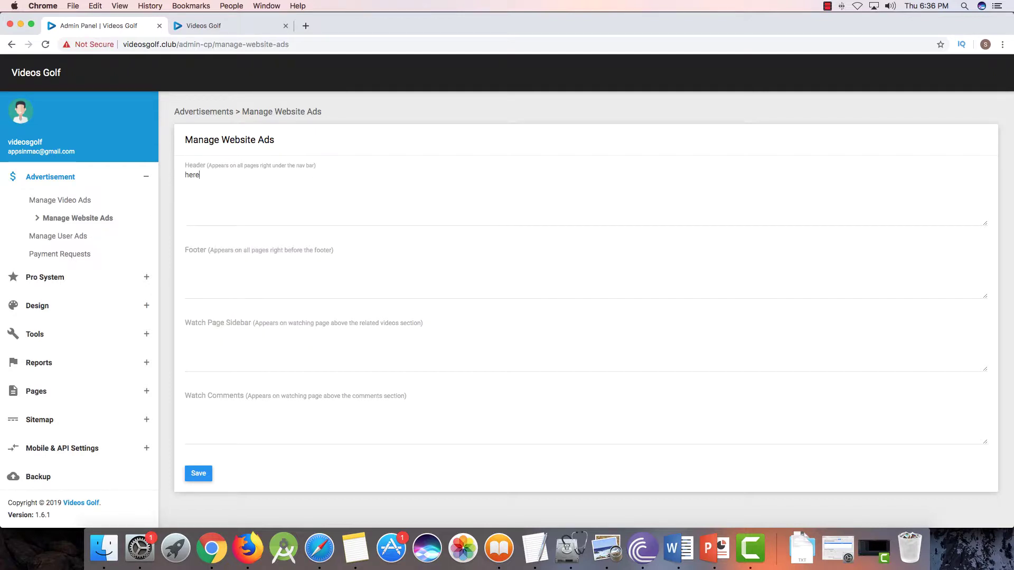
{"action": "type", "text": "code"}
- Compare the Footer ad slot with the public Videos Golf home page and its footer
{"action": "left_click", "coordinate": [223, 21]}
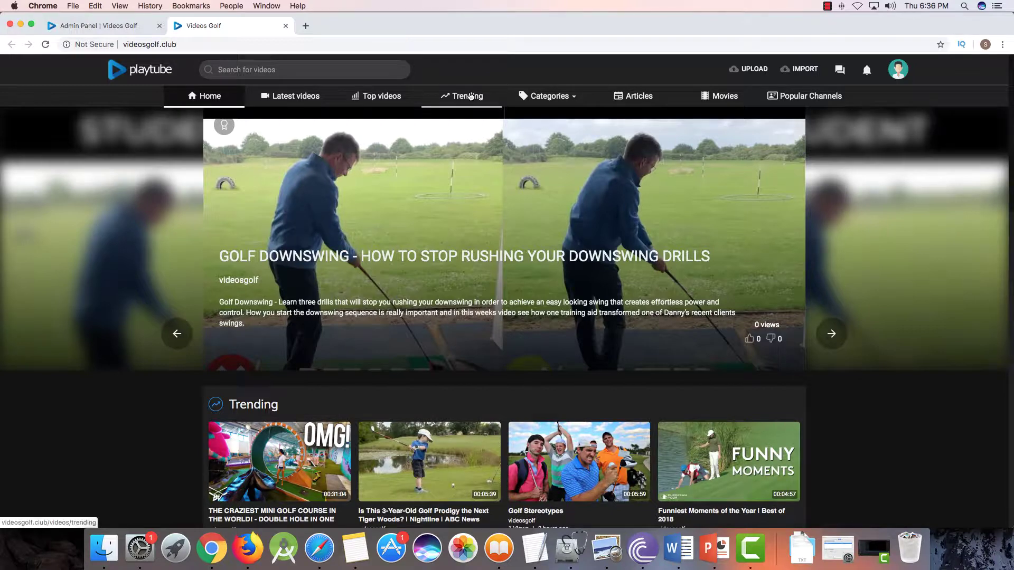
{"action": "left_click", "coordinate": [149, 24]}
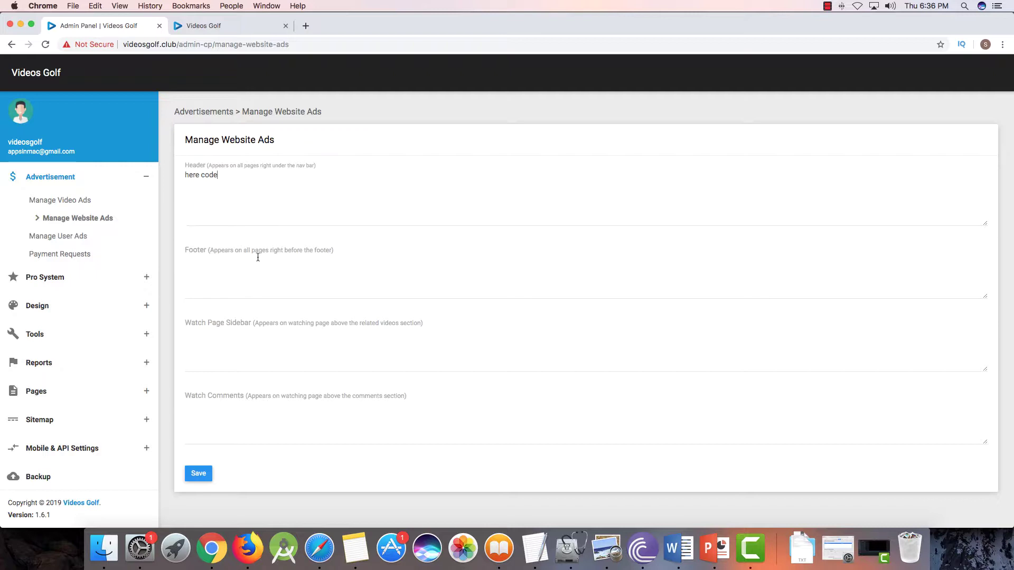
{"action": "left_click", "coordinate": [221, 276]}
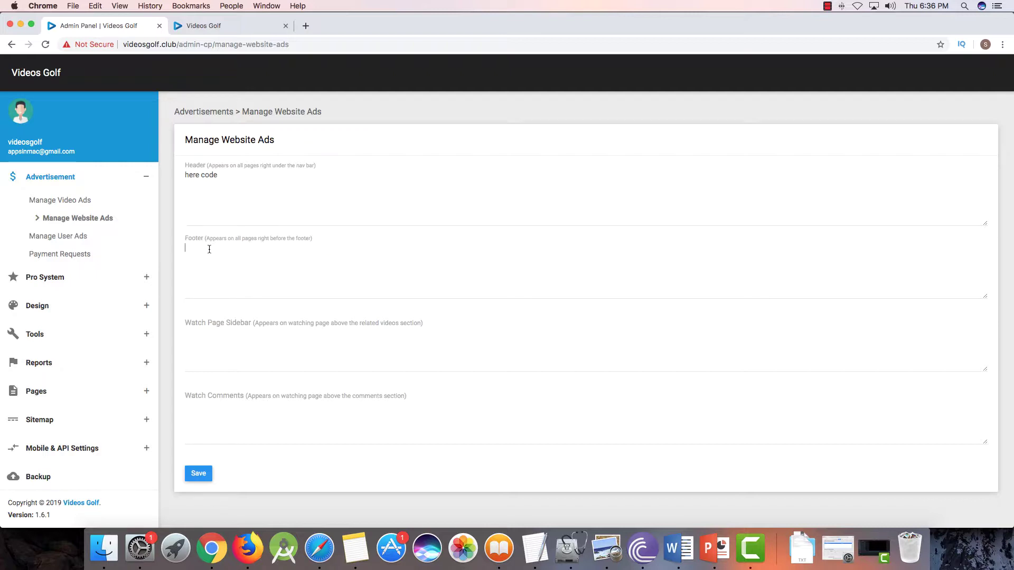
{"action": "left_click", "coordinate": [242, 26]}
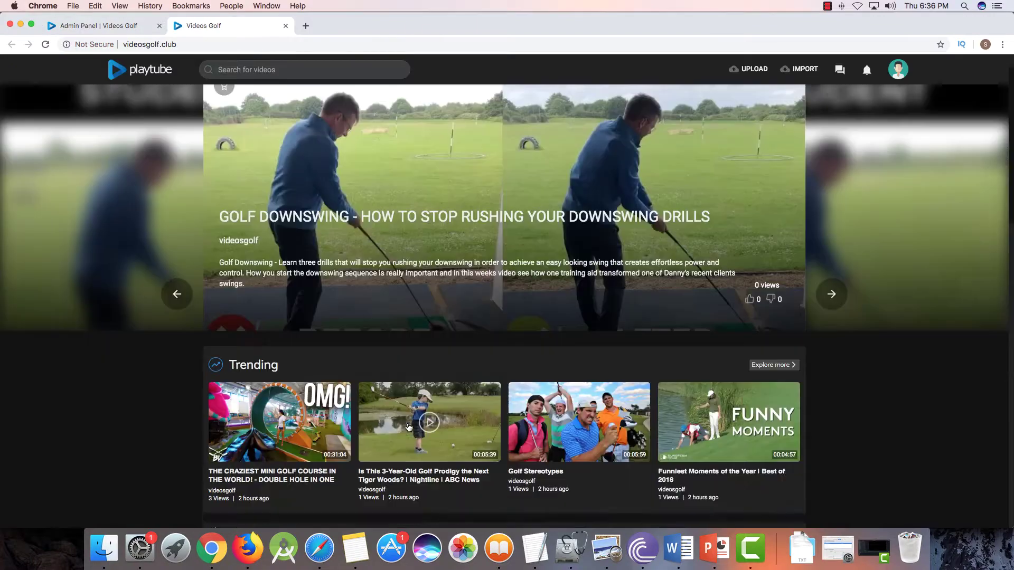
{"action": "scroll", "coordinate": [408, 426], "scroll_direction": "down", "scroll_amount": 10}
{"action": "scroll", "coordinate": [408, 427], "scroll_direction": "up", "scroll_amount": 2}
{"action": "left_click", "coordinate": [101, 26]}
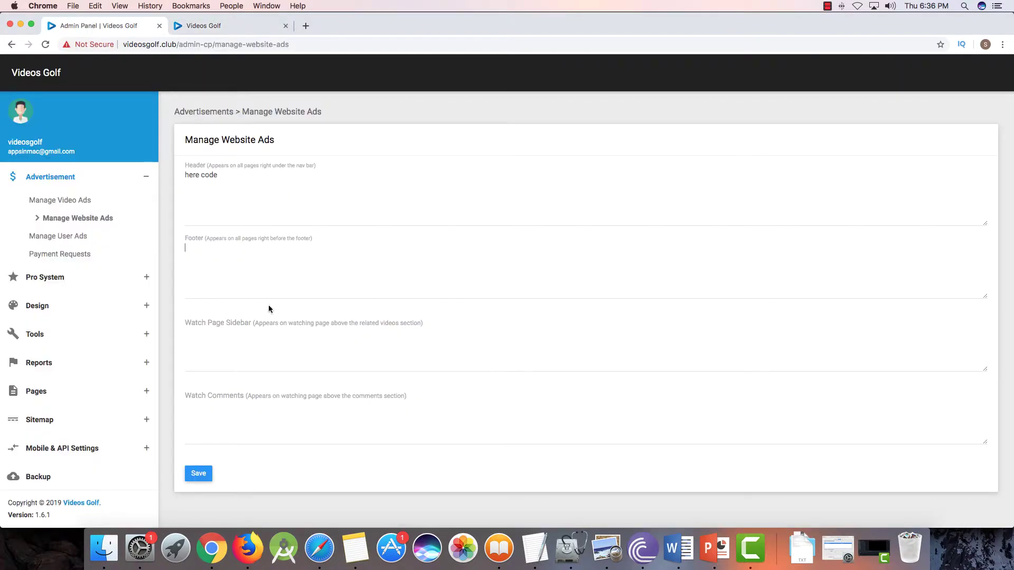
- Compare the Watch Page Sidebar slot with the most satisfying golf video's watch page
{"action": "left_click", "coordinate": [235, 346]}
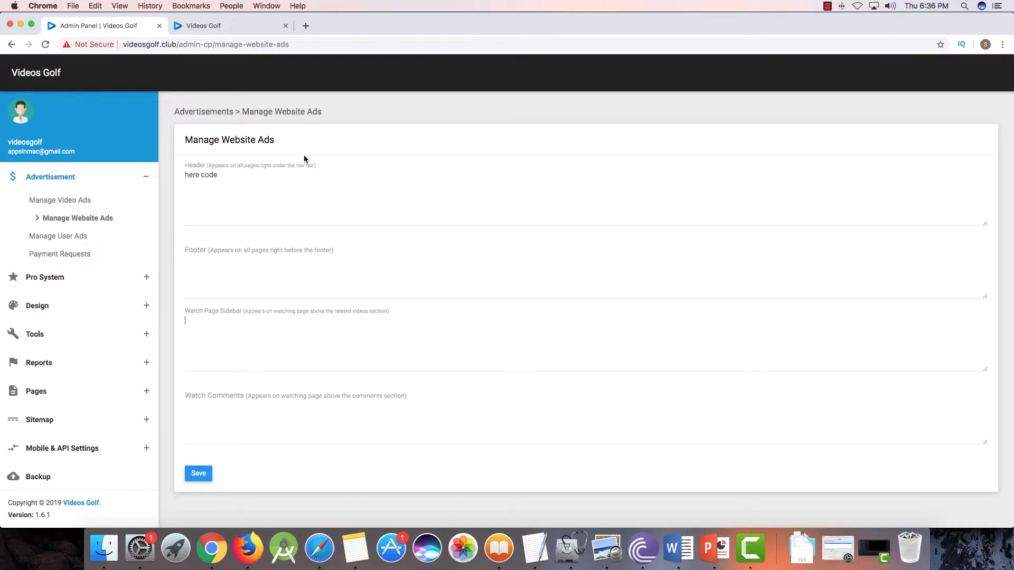
{"action": "left_click", "coordinate": [225, 27]}
{"action": "left_click", "coordinate": [453, 184]}
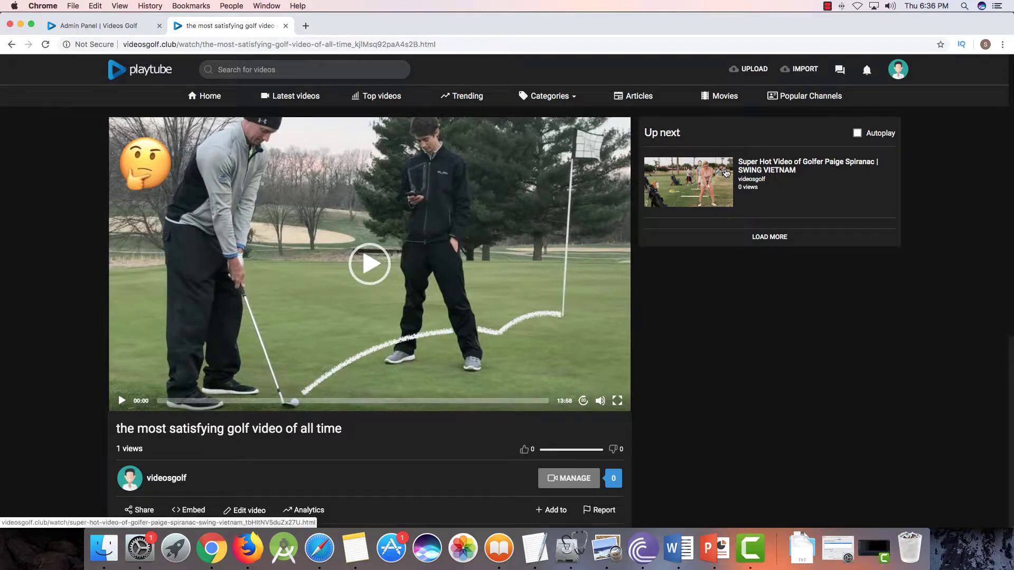
{"action": "left_click", "coordinate": [100, 25]}
- Compare the Watch Comments ad slot with the watch page's comment box, then open Manage Video Ads
{"action": "left_click", "coordinate": [285, 370]}
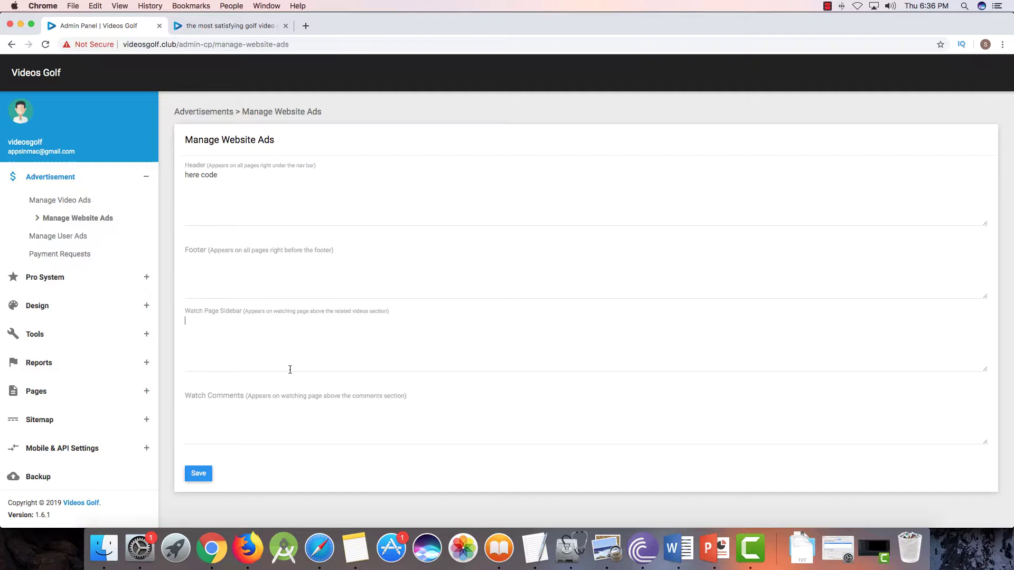
{"action": "left_click", "coordinate": [280, 413]}
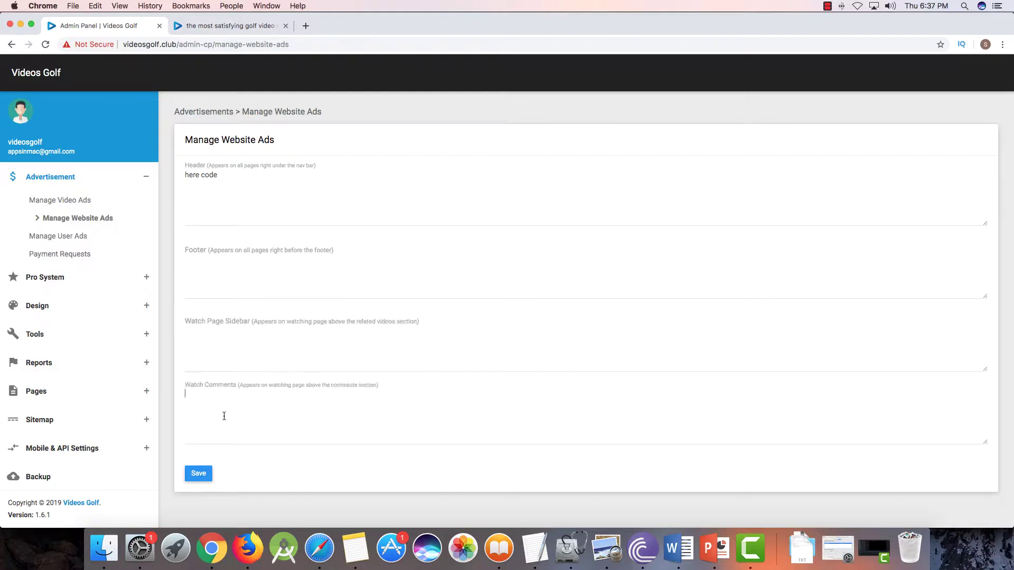
{"action": "left_click", "coordinate": [246, 28]}
{"action": "scroll", "coordinate": [253, 368], "scroll_direction": "down", "scroll_amount": 6}
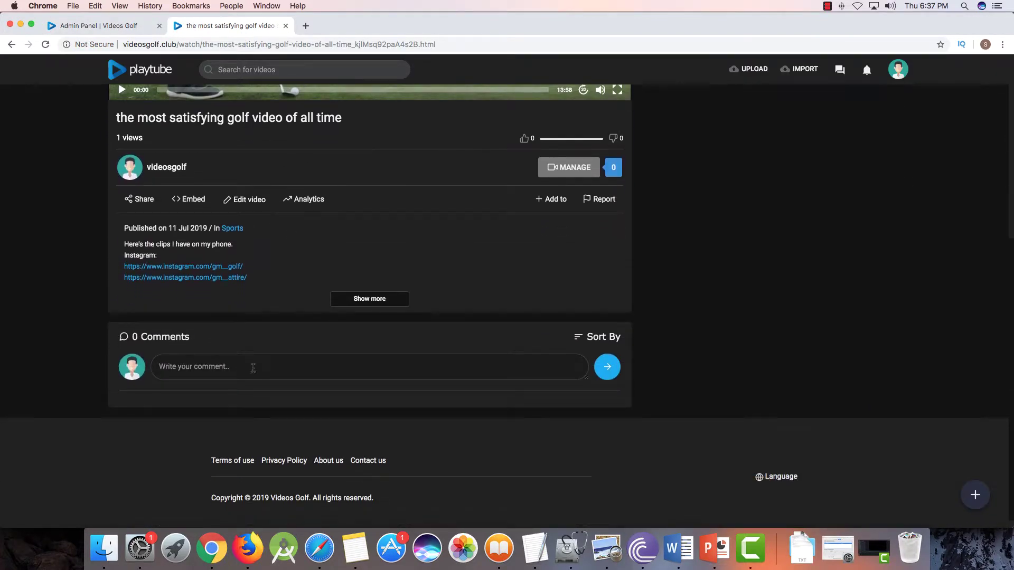
{"action": "left_click", "coordinate": [204, 368]}
{"action": "left_click", "coordinate": [100, 25]}
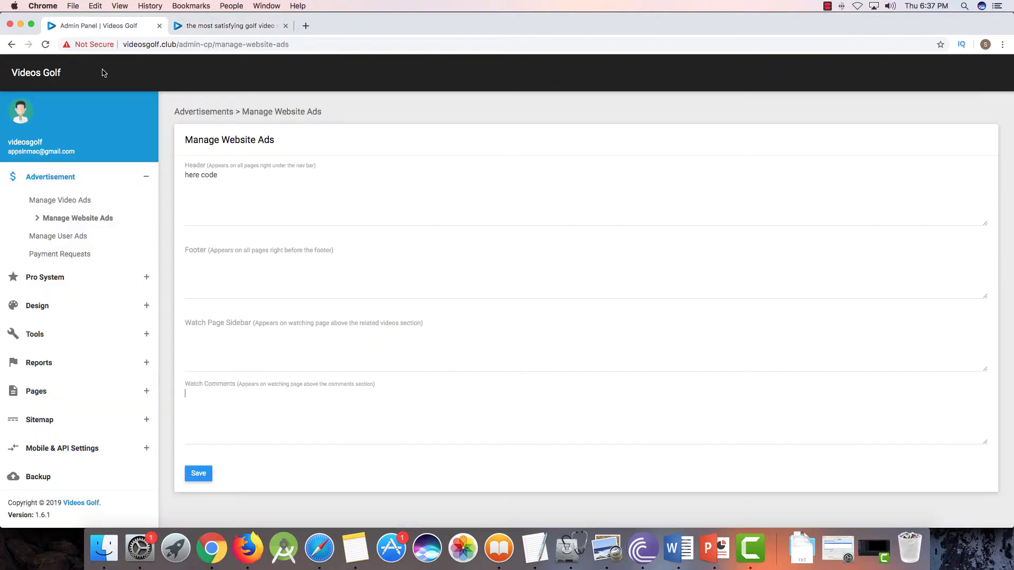
{"action": "scroll", "coordinate": [104, 235], "scroll_direction": "up", "scroll_amount": 3}
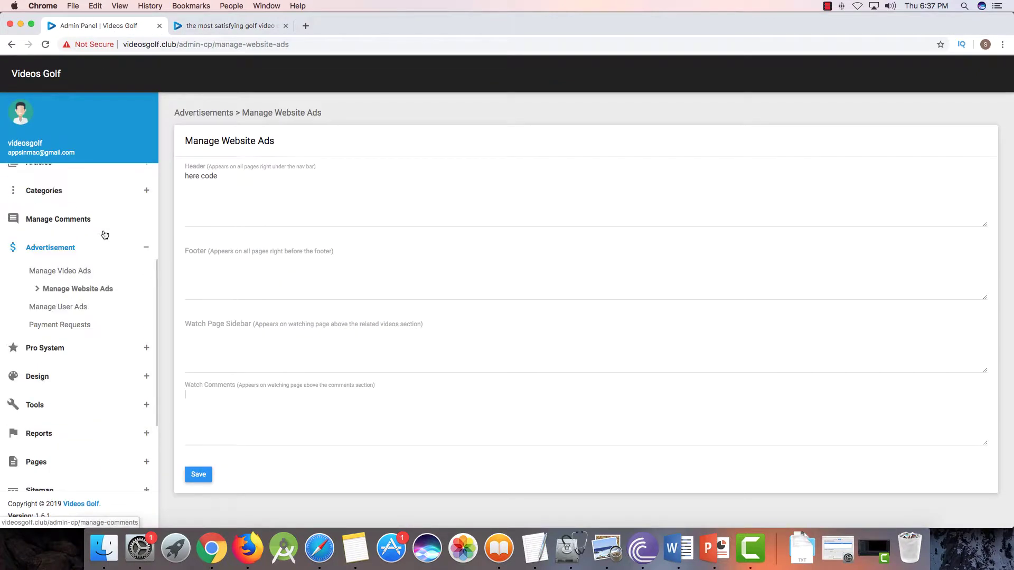
{"action": "left_click", "coordinate": [85, 273]}
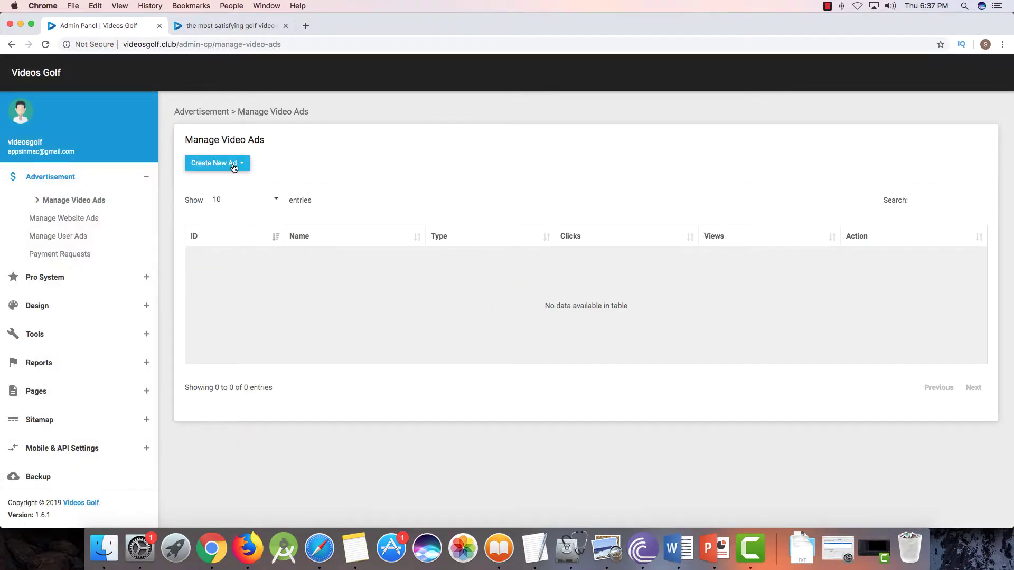
- Start a new video ad named 'my video' with 0 skip seconds, then return to the video ads list
{"action": "left_click", "coordinate": [234, 167]}
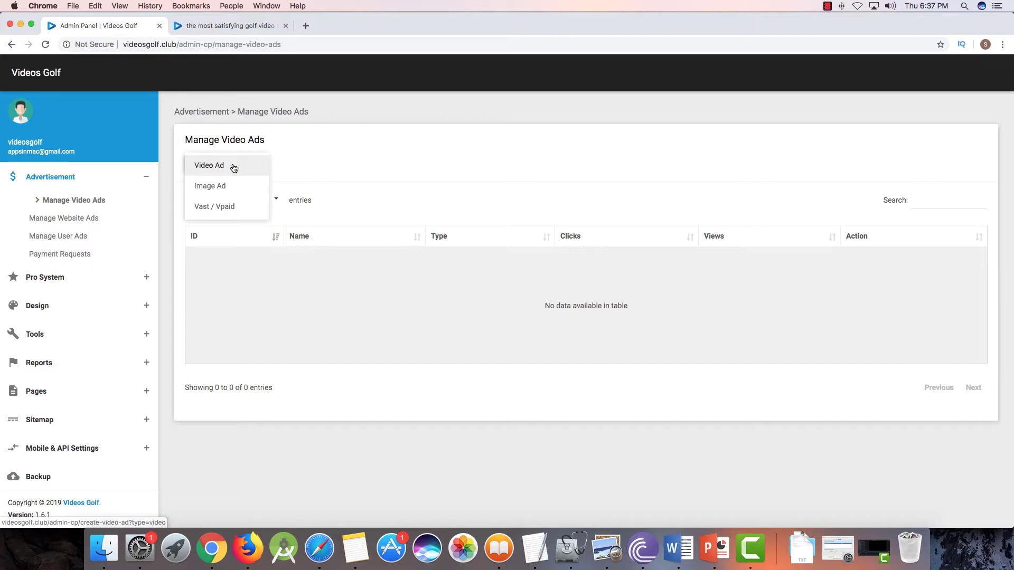
{"action": "left_click", "coordinate": [234, 167]}
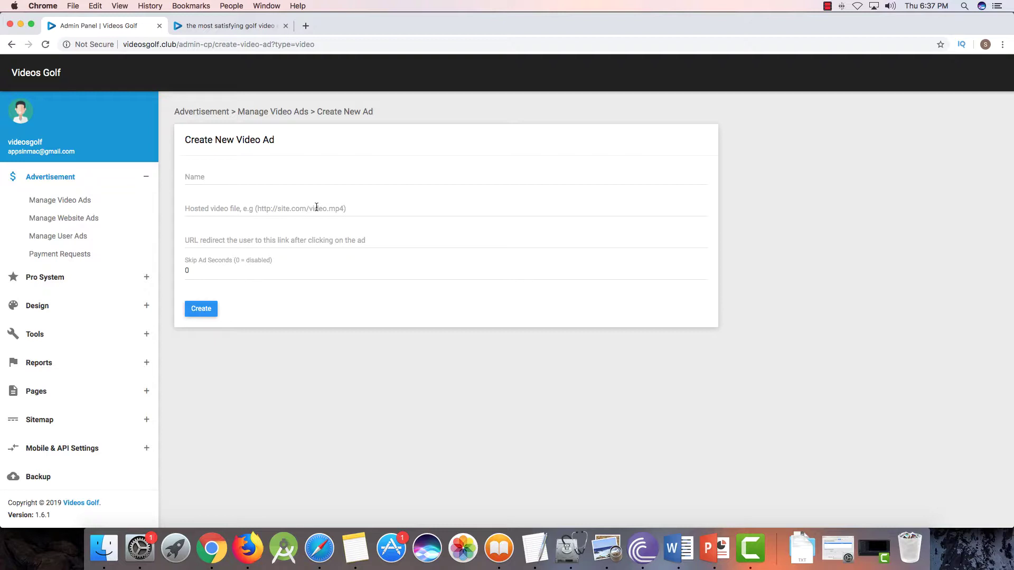
{"action": "left_click", "coordinate": [211, 175]}
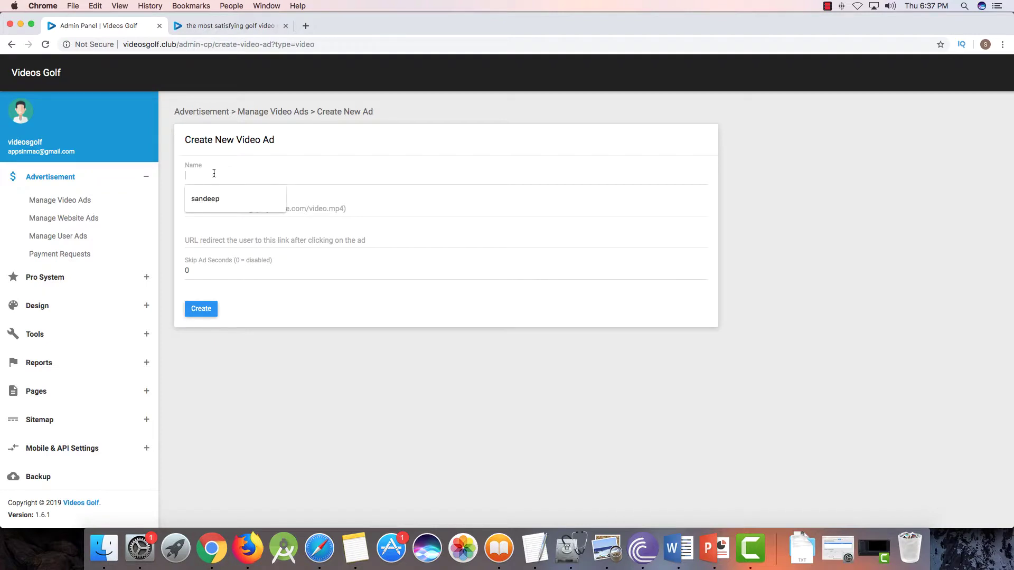
{"action": "type", "text": "my video"}
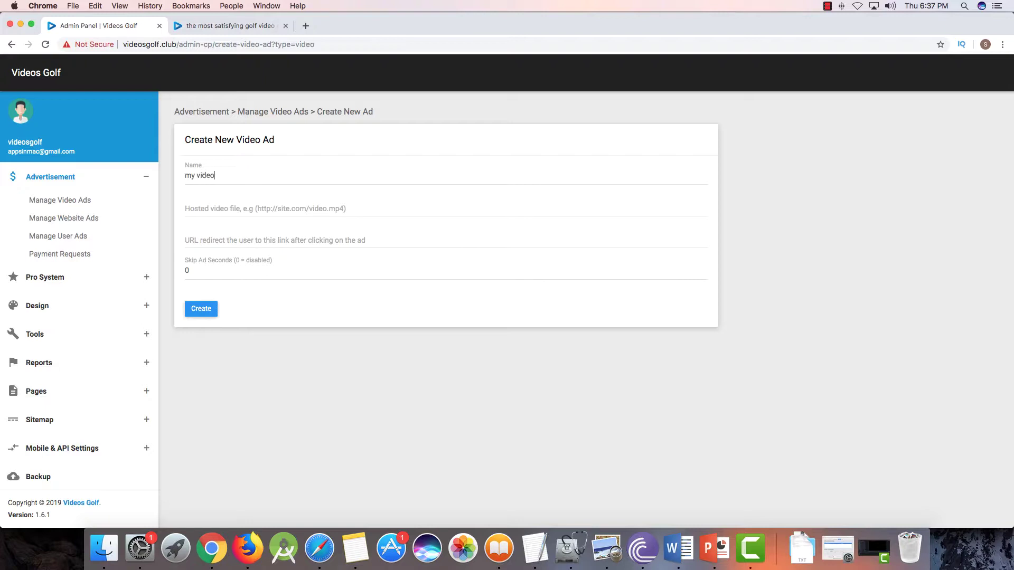
{"action": "left_click", "coordinate": [315, 209]}
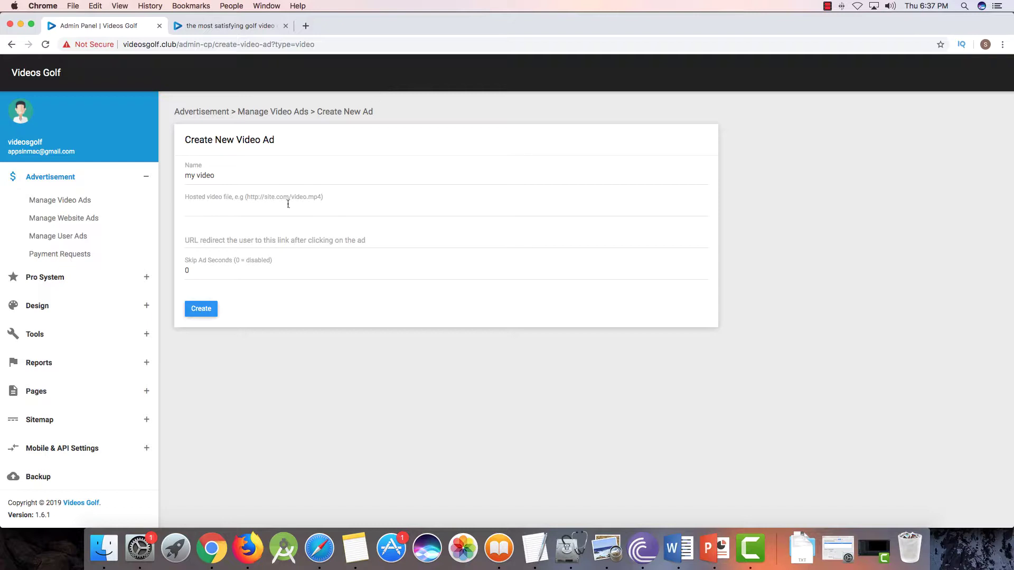
{"action": "left_click", "coordinate": [301, 237]}
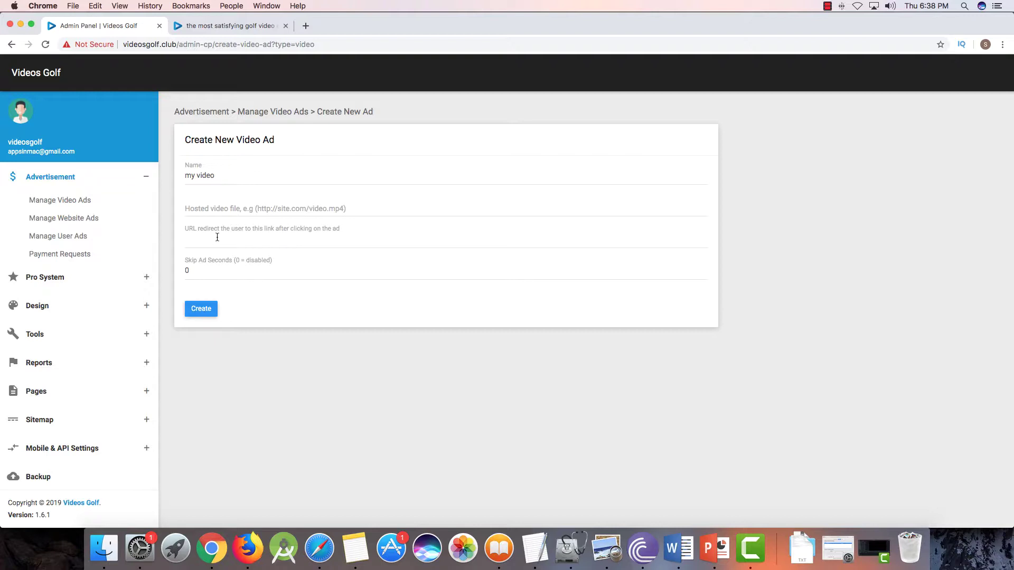
{"action": "double_click", "coordinate": [186, 271]}
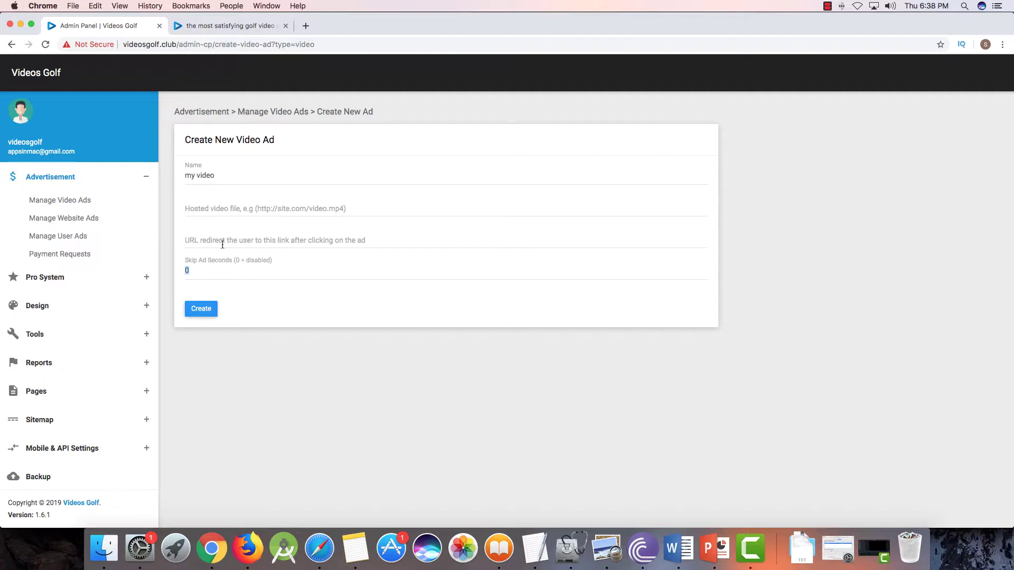
{"action": "left_click", "coordinate": [89, 200]}
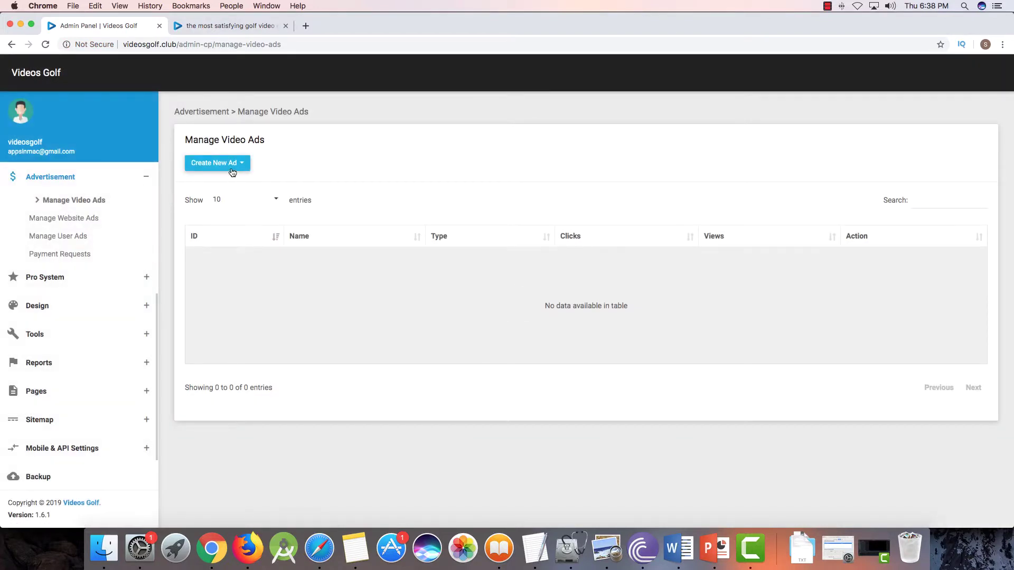
{"action": "left_click", "coordinate": [230, 166]}
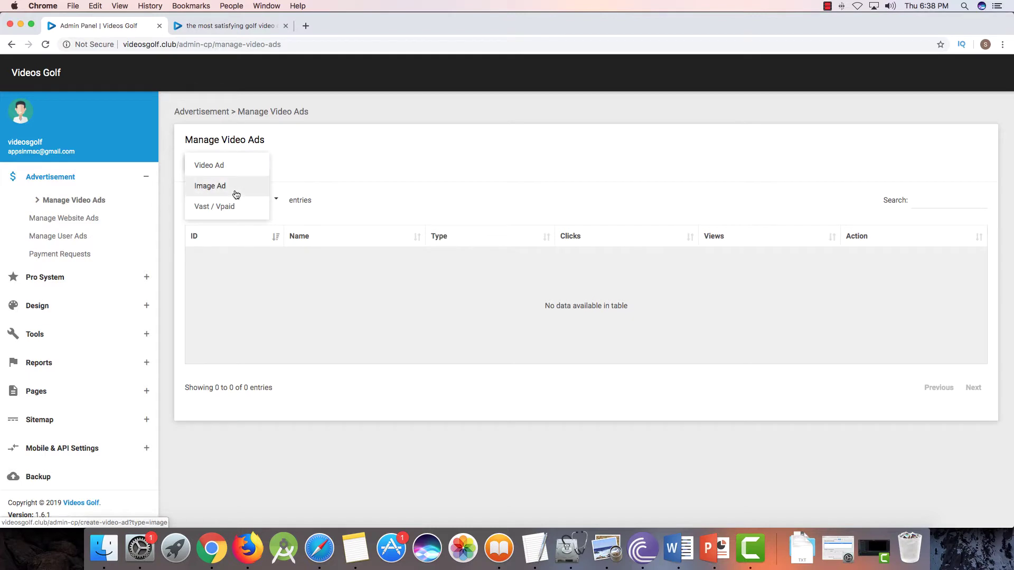
{"action": "left_click", "coordinate": [218, 190]}
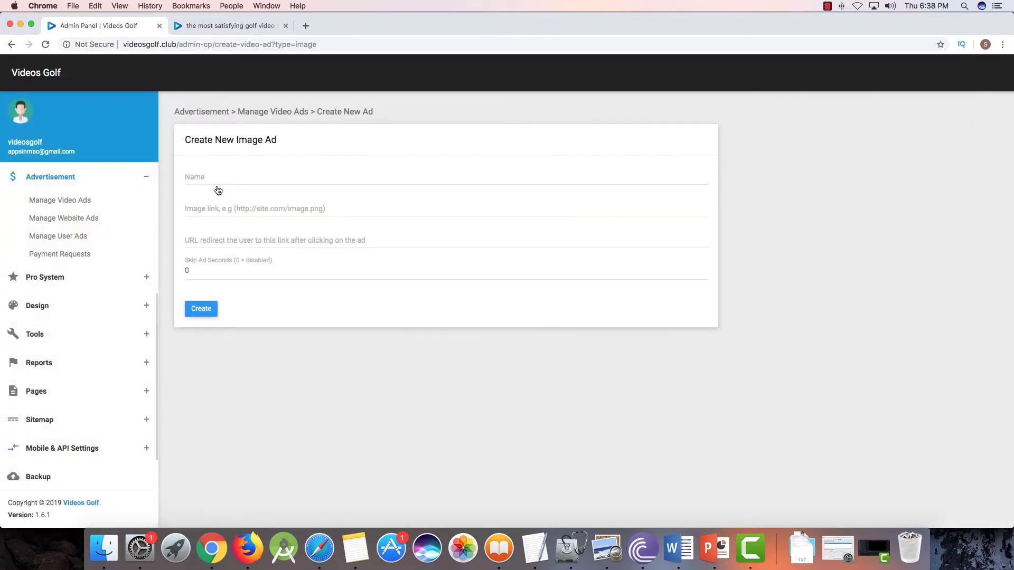
{"action": "left_click", "coordinate": [236, 208]}
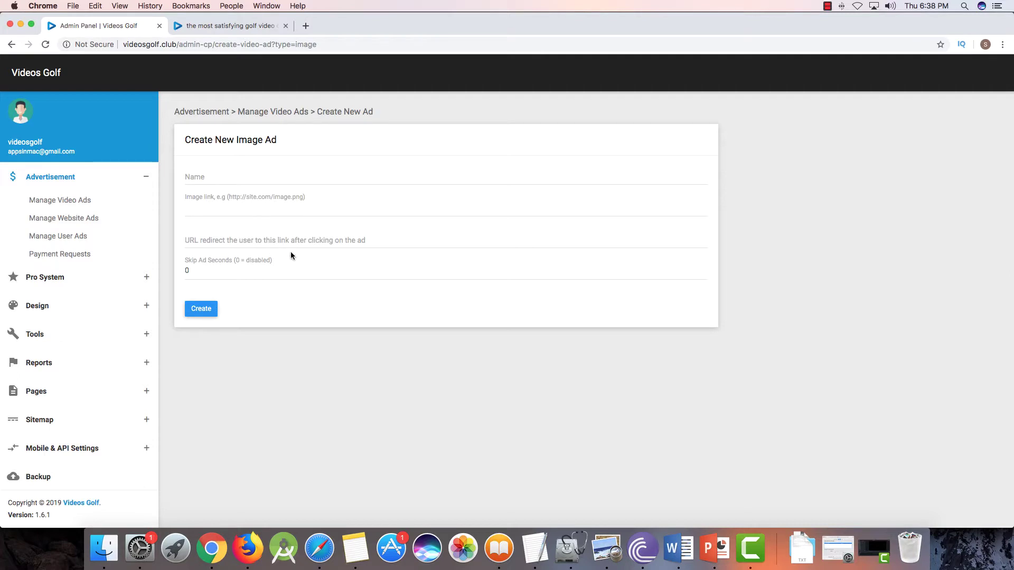
{"action": "left_click", "coordinate": [280, 241]}
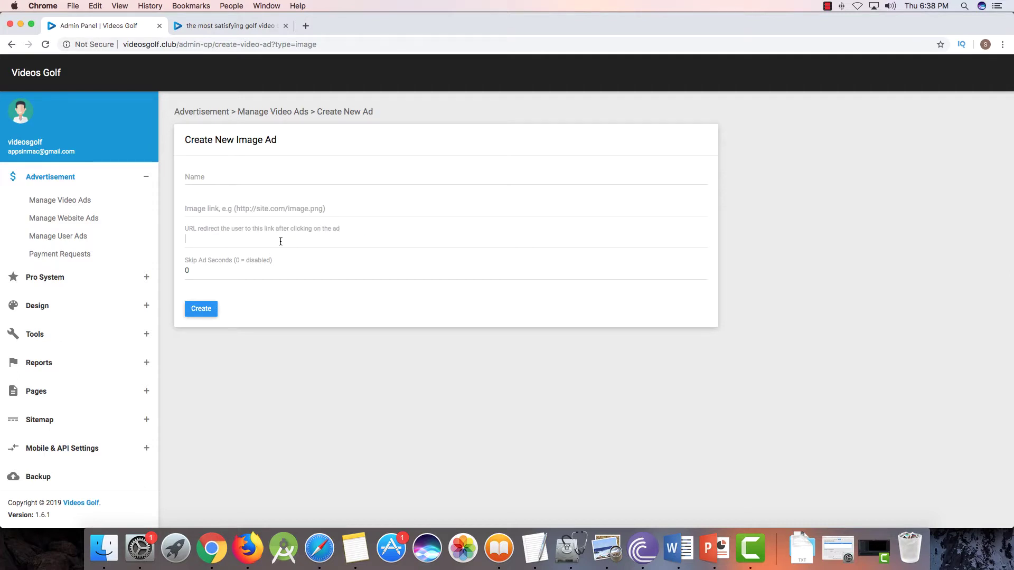
{"action": "left_click", "coordinate": [80, 202]}
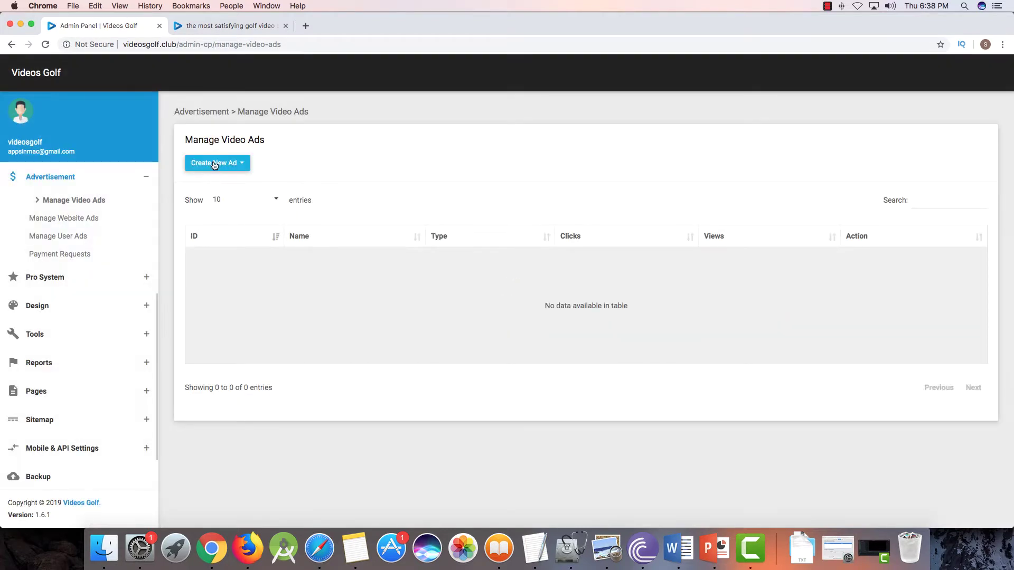
- Begin a Vast / Vpaid ad, then go to Design > Themes listing Default and YouPlay
{"action": "left_click", "coordinate": [215, 164]}
{"action": "left_click", "coordinate": [224, 208]}
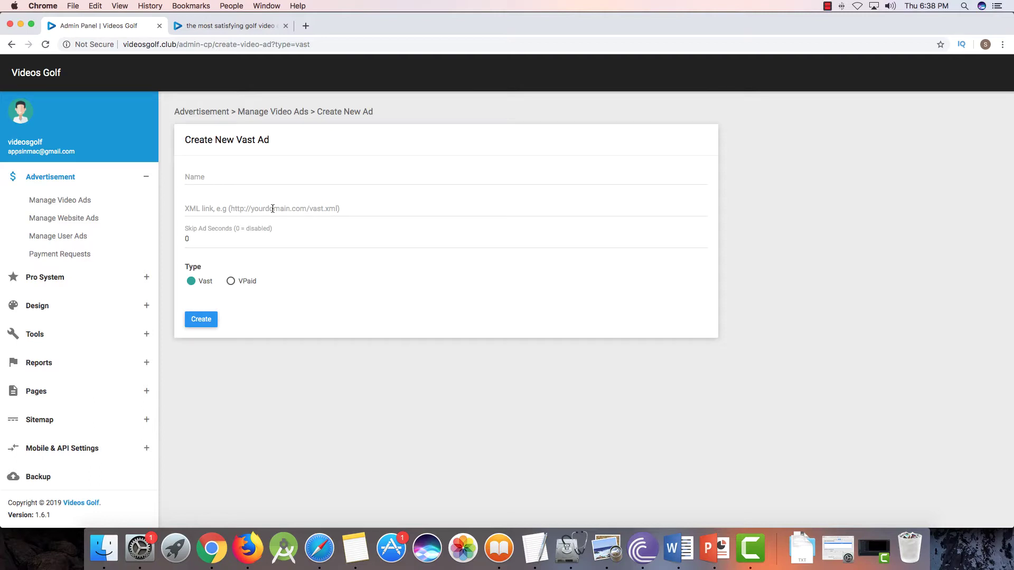
{"action": "left_click", "coordinate": [79, 276]}
{"action": "left_click", "coordinate": [87, 265]}
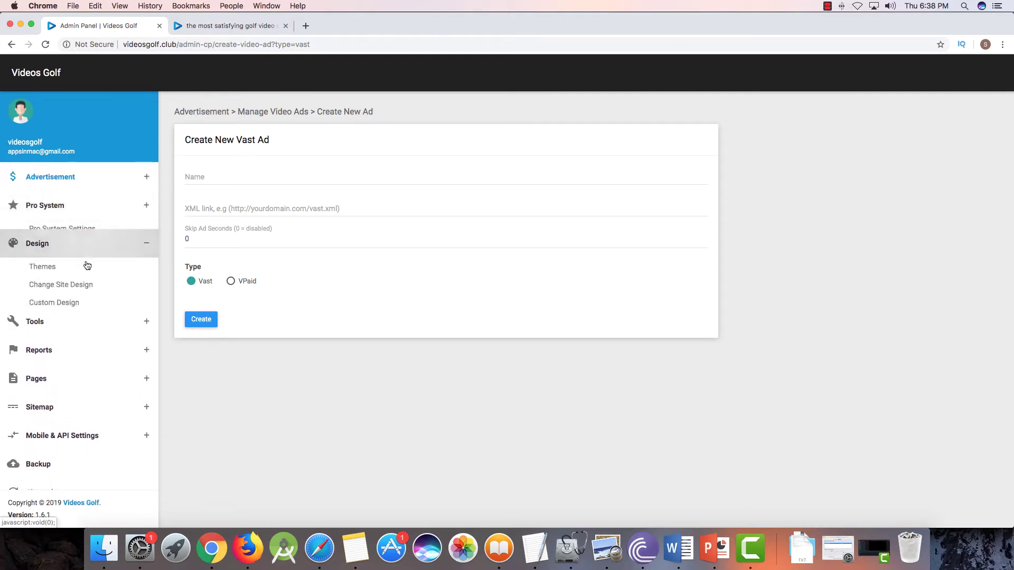
{"action": "left_click", "coordinate": [55, 264]}
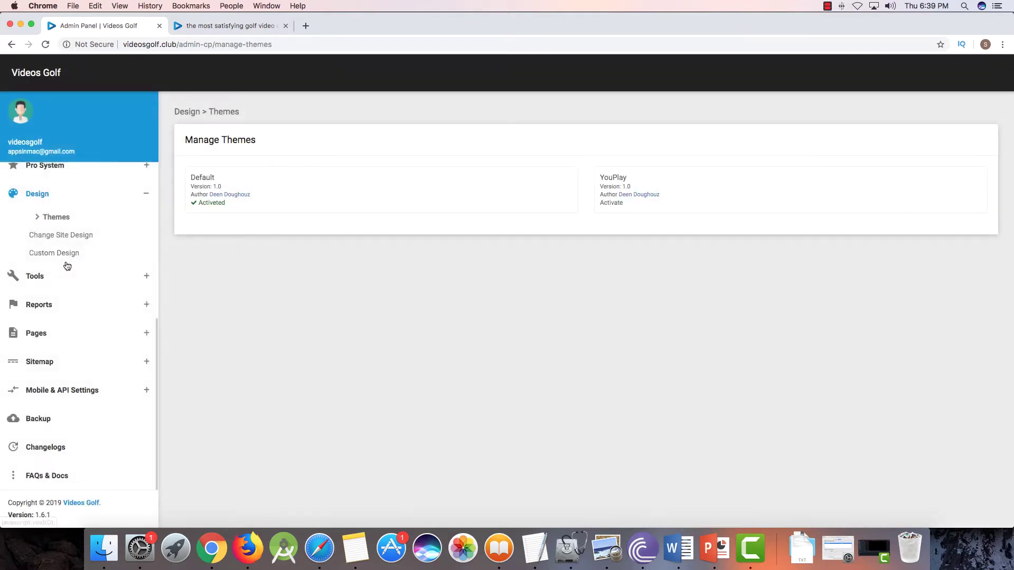
- Look over the public Videos Golf home page, then return to Manage Themes
{"action": "left_click", "coordinate": [196, 26]}
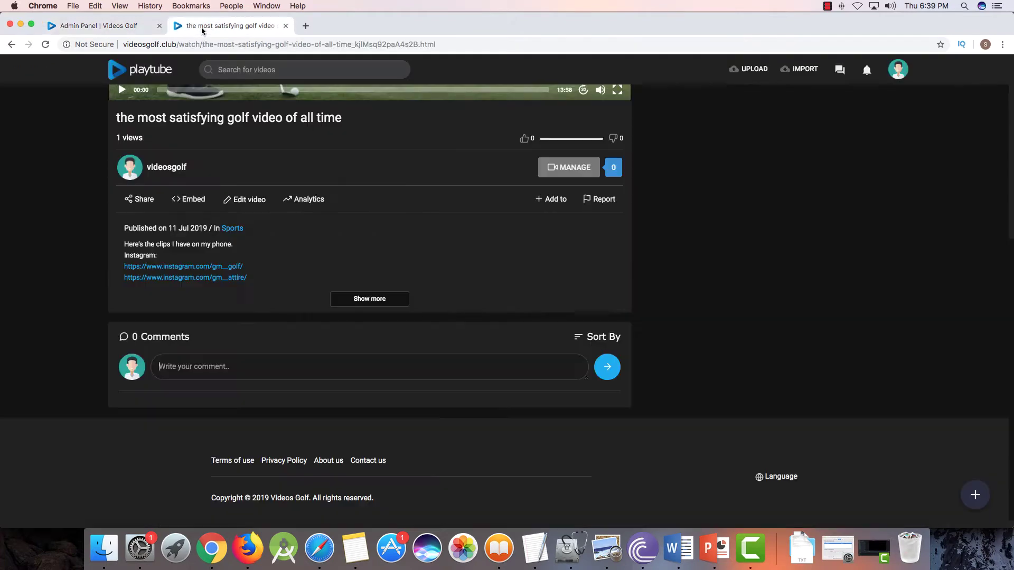
{"action": "scroll", "coordinate": [195, 111], "scroll_direction": "up", "scroll_amount": 3}
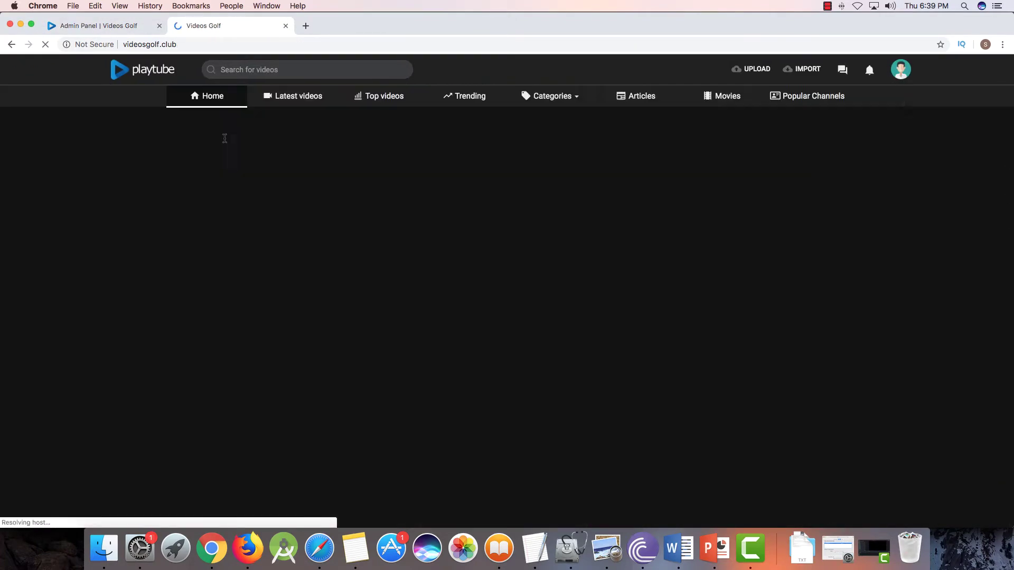
{"action": "scroll", "coordinate": [226, 153], "scroll_direction": "down", "scroll_amount": 3}
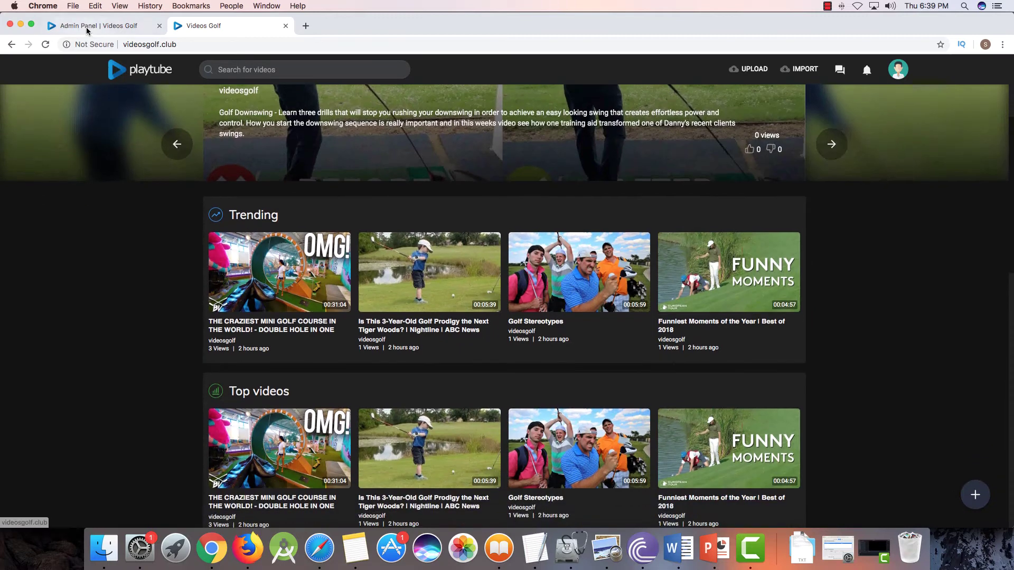
{"action": "left_click", "coordinate": [86, 27]}
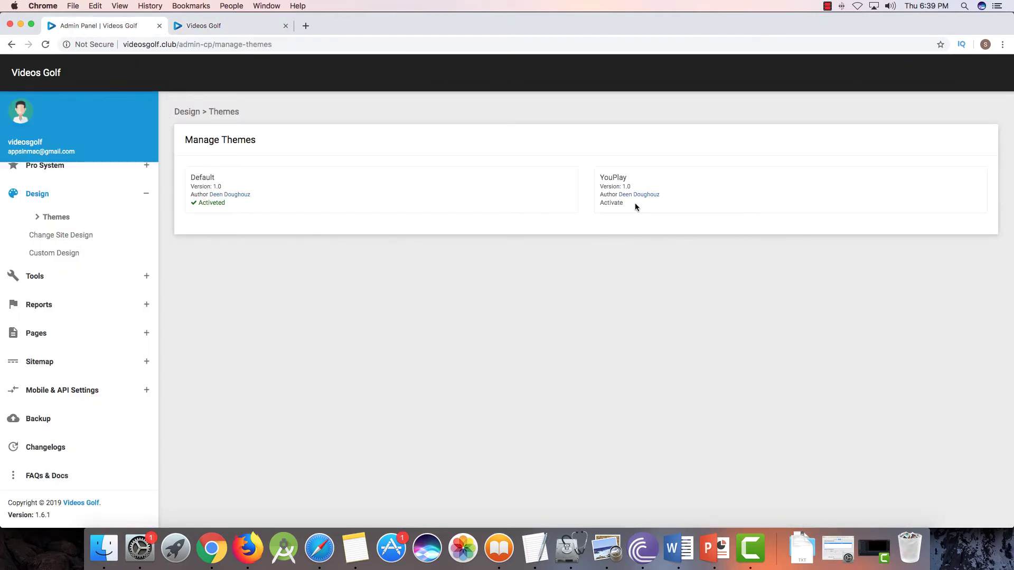
- Activate the YouPlay theme and reload the public home page to view its new layout
{"action": "left_click", "coordinate": [613, 204]}
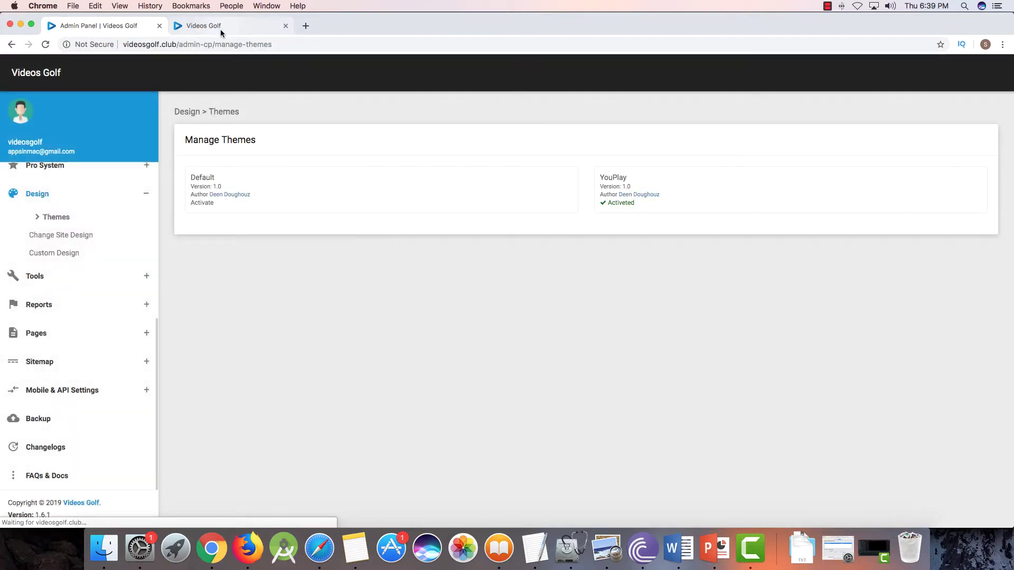
{"action": "left_click", "coordinate": [221, 31]}
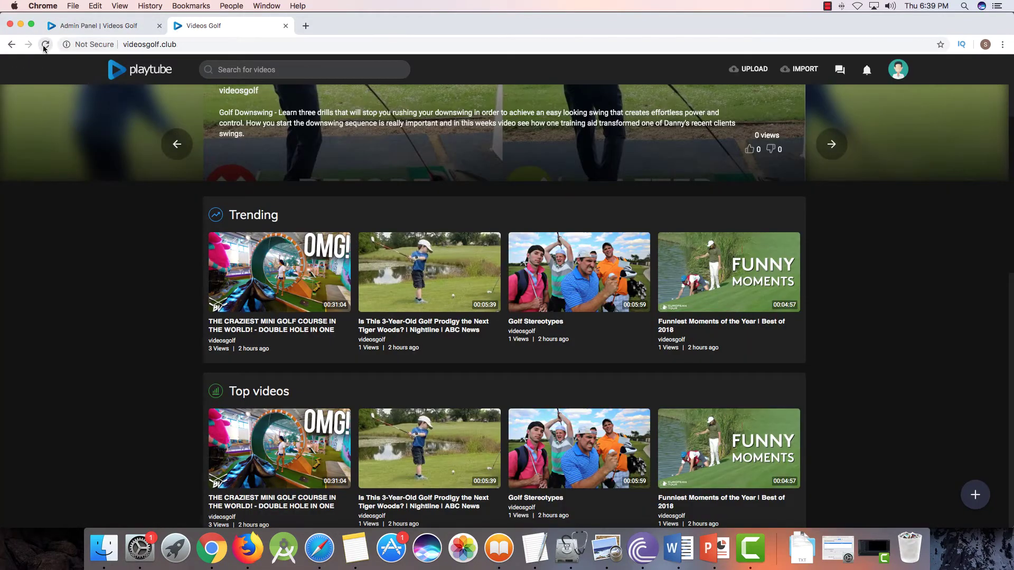
{"action": "left_click", "coordinate": [45, 45]}
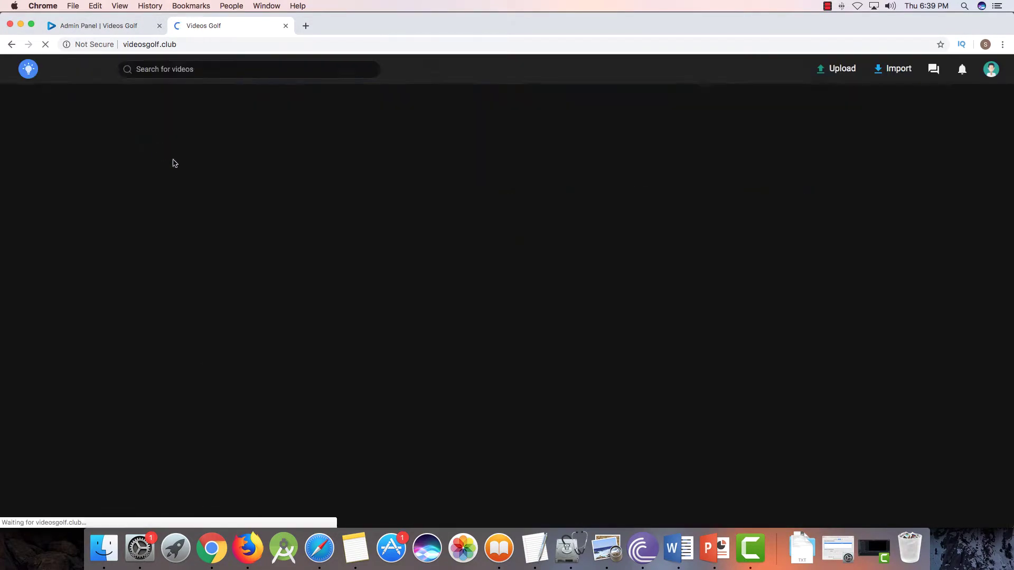
{"action": "scroll", "coordinate": [190, 171], "scroll_direction": "down", "scroll_amount": 5}
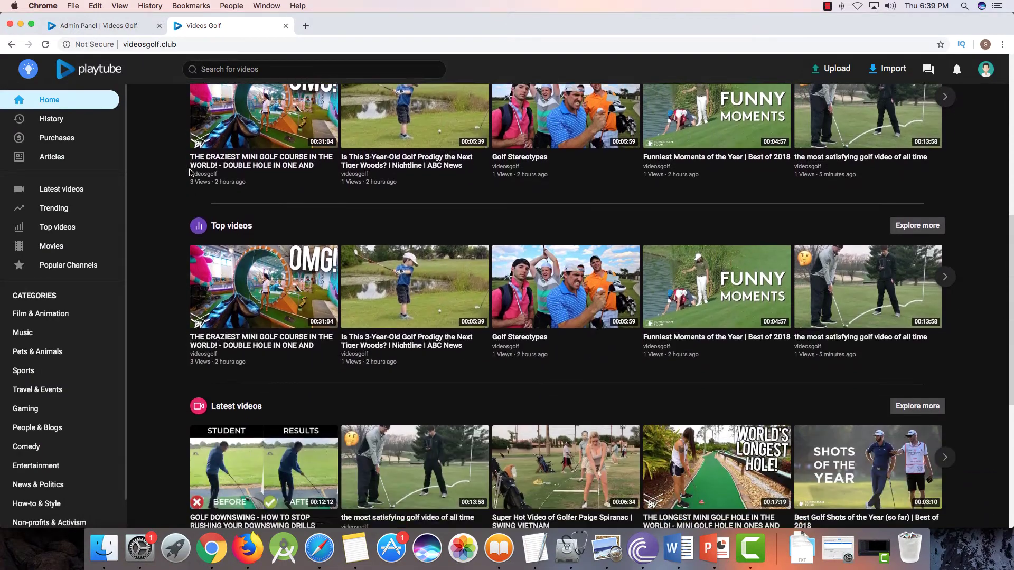
{"action": "scroll", "coordinate": [190, 172], "scroll_direction": "up", "scroll_amount": 9}
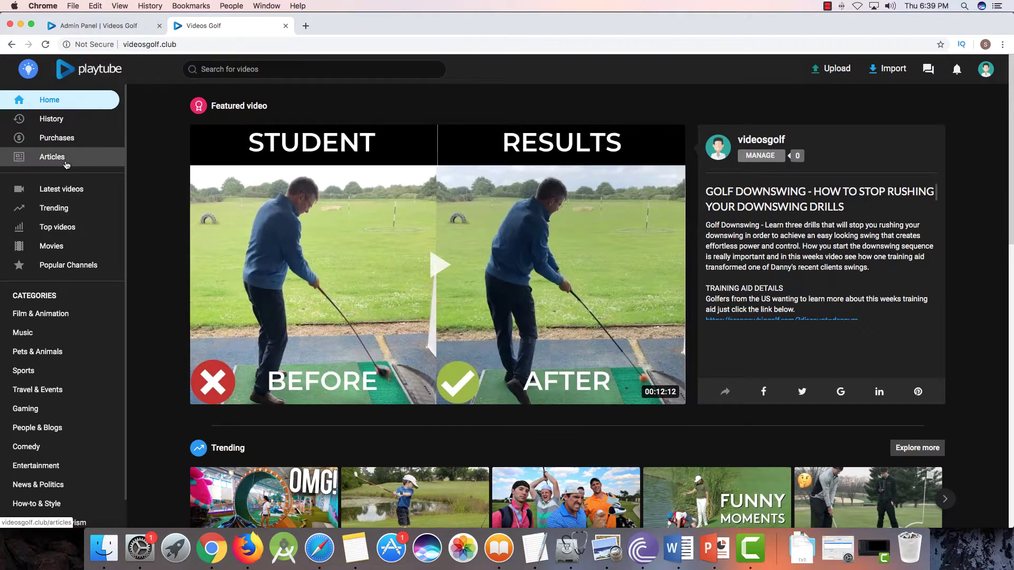
{"action": "scroll", "coordinate": [621, 192], "scroll_direction": "down", "scroll_amount": 10}
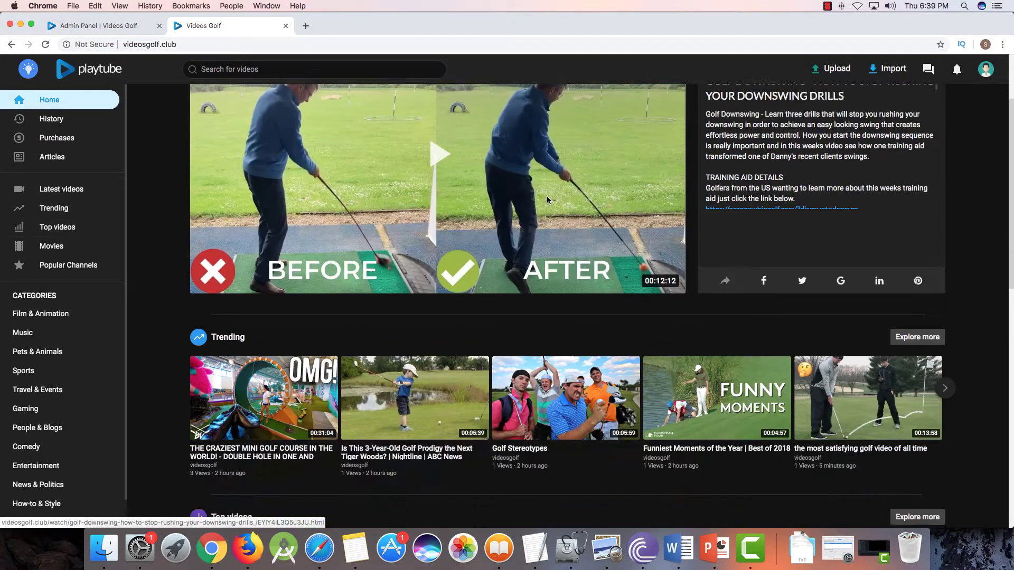
- Look over a golf video's watch page in YouPlay, then return to the admin panel
{"action": "left_click", "coordinate": [536, 191]}
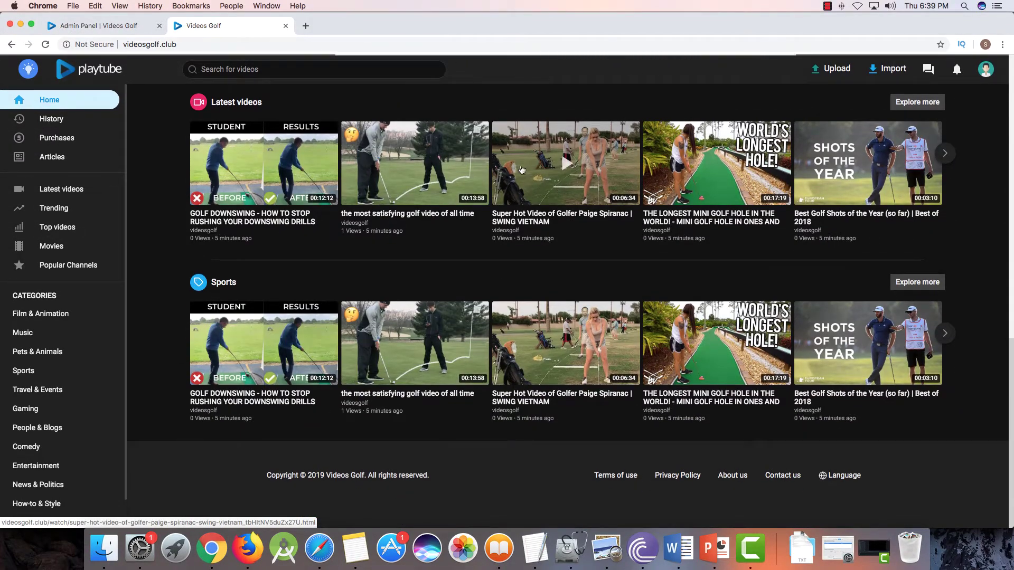
{"action": "scroll", "coordinate": [378, 251], "scroll_direction": "down", "scroll_amount": 5}
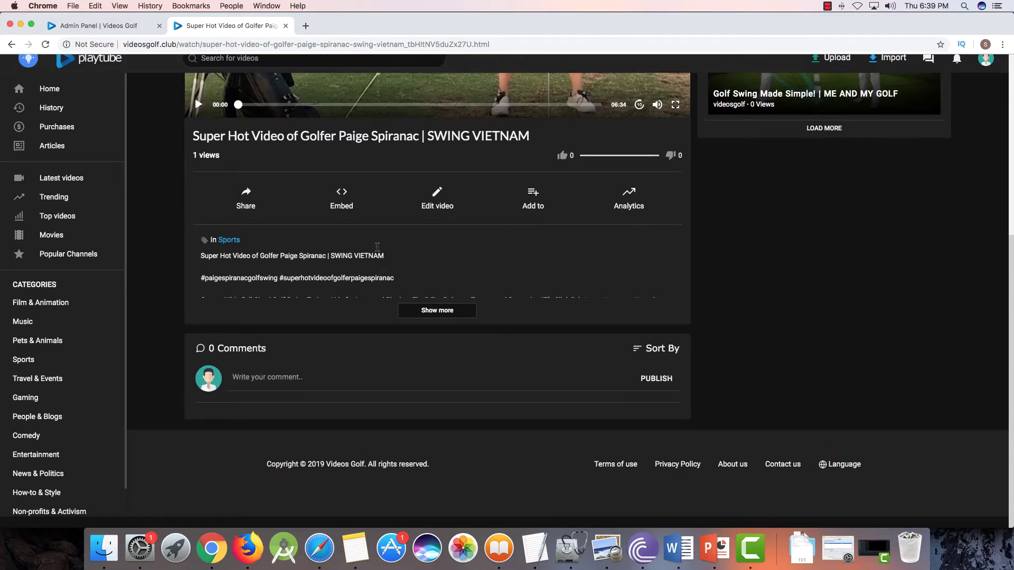
{"action": "scroll", "coordinate": [378, 251], "scroll_direction": "up", "scroll_amount": 5}
{"action": "scroll", "coordinate": [379, 251], "scroll_direction": "up", "scroll_amount": 1}
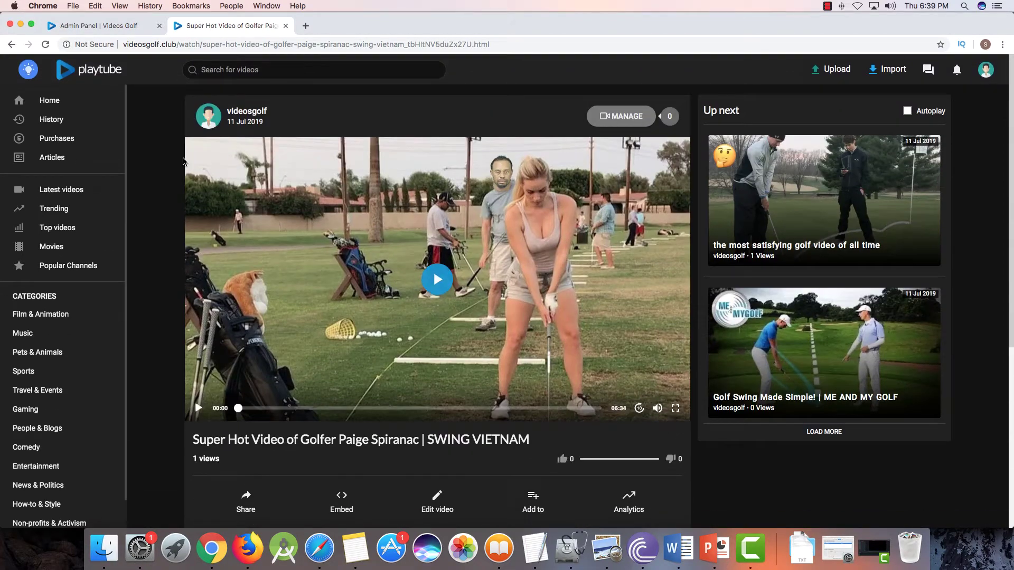
{"action": "left_click", "coordinate": [106, 33]}
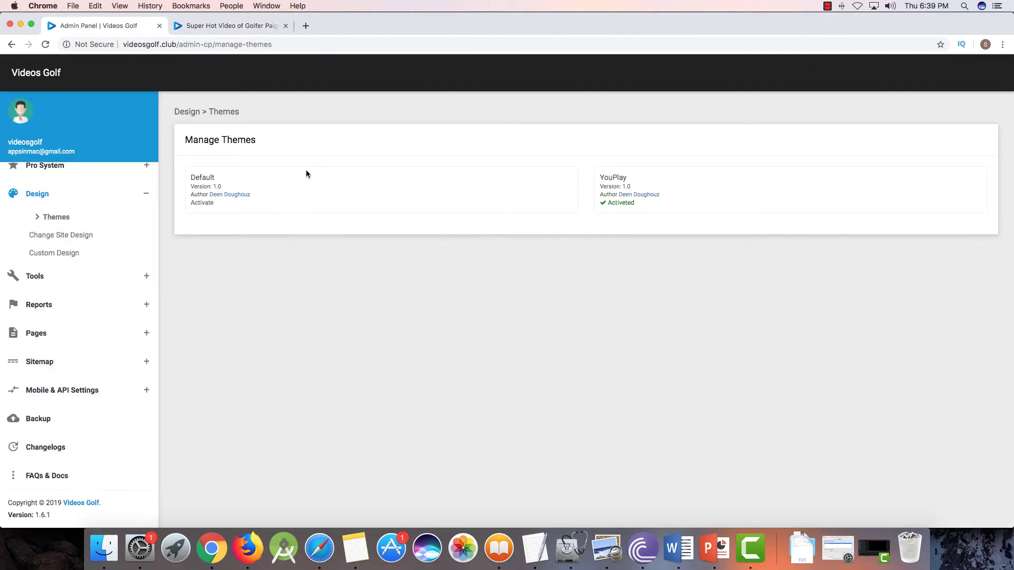
- Set the site Design Mode to Light and save it
{"action": "left_click", "coordinate": [65, 241]}
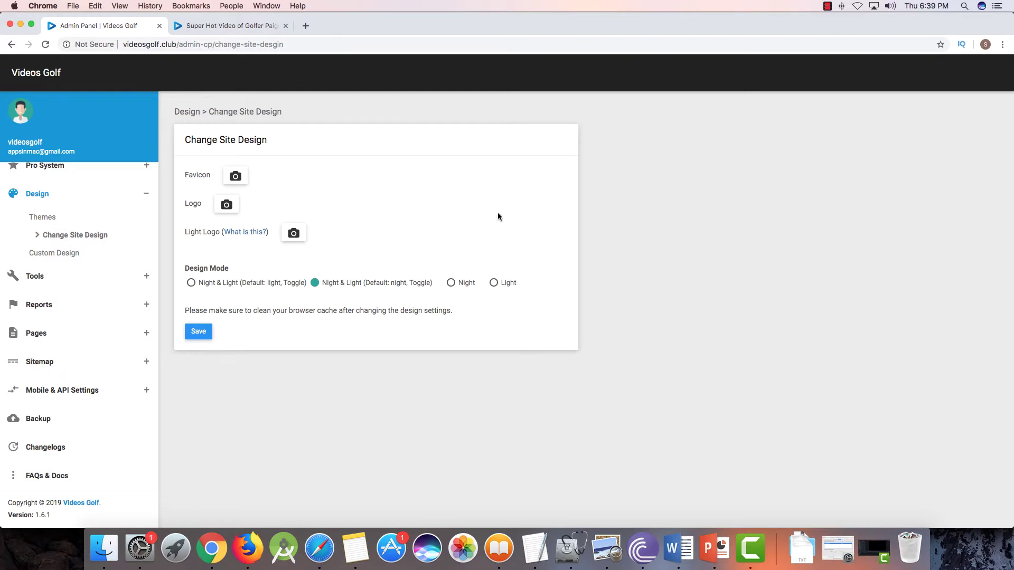
{"action": "left_click", "coordinate": [495, 285]}
{"action": "left_click", "coordinate": [198, 331]}
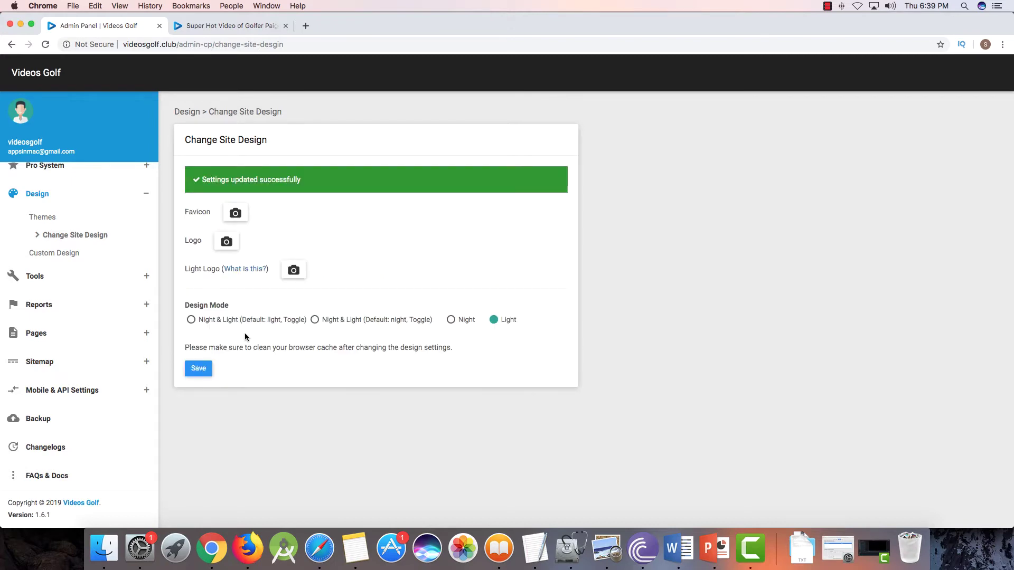
- Check the public watch page and home page in light mode, then return to the admin panel
{"action": "left_click", "coordinate": [227, 25]}
{"action": "left_click", "coordinate": [45, 44]}
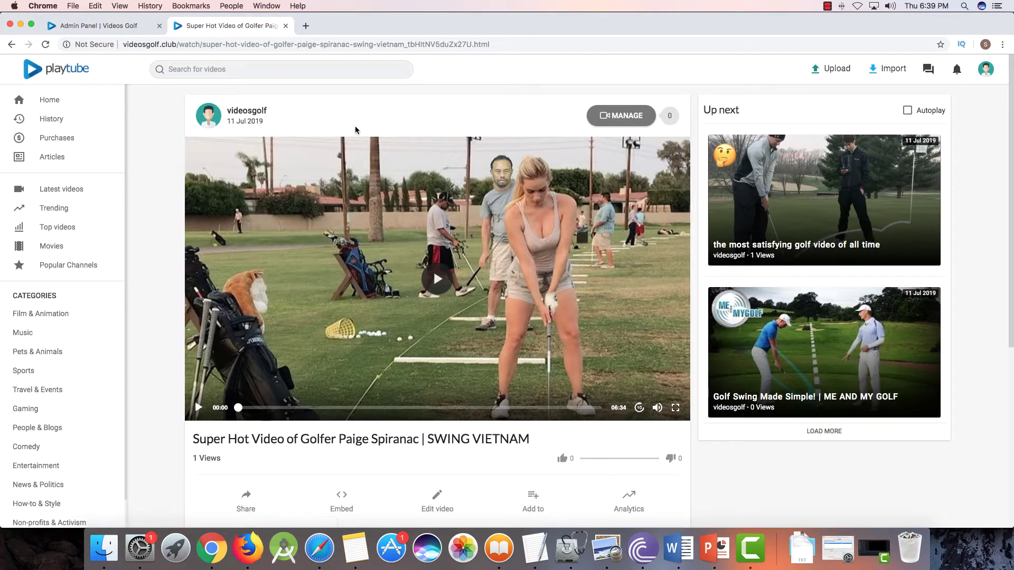
{"action": "scroll", "coordinate": [355, 129], "scroll_direction": "down", "scroll_amount": 10}
{"action": "scroll", "coordinate": [356, 126], "scroll_direction": "up", "scroll_amount": 10}
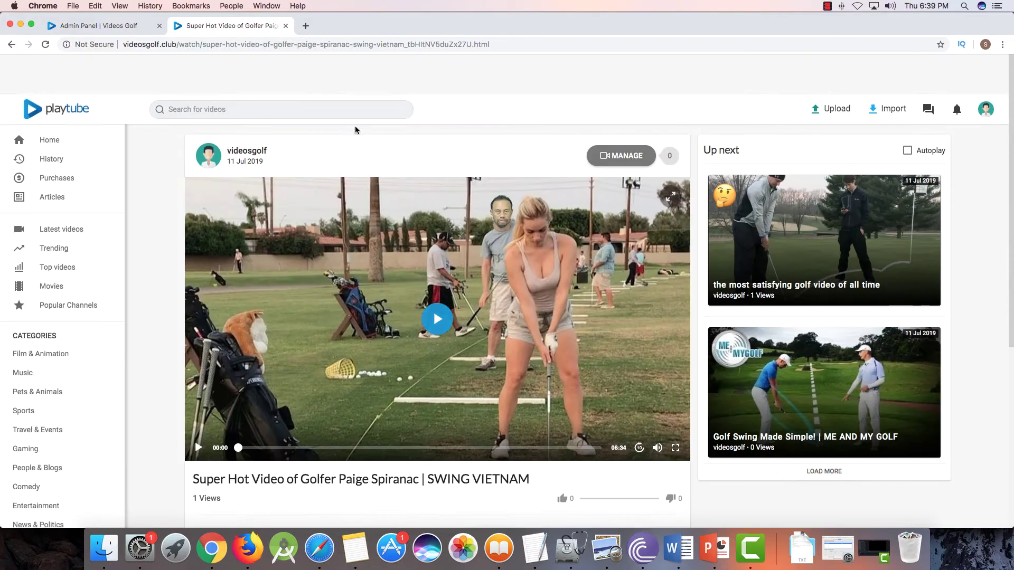
{"action": "left_click", "coordinate": [79, 76]}
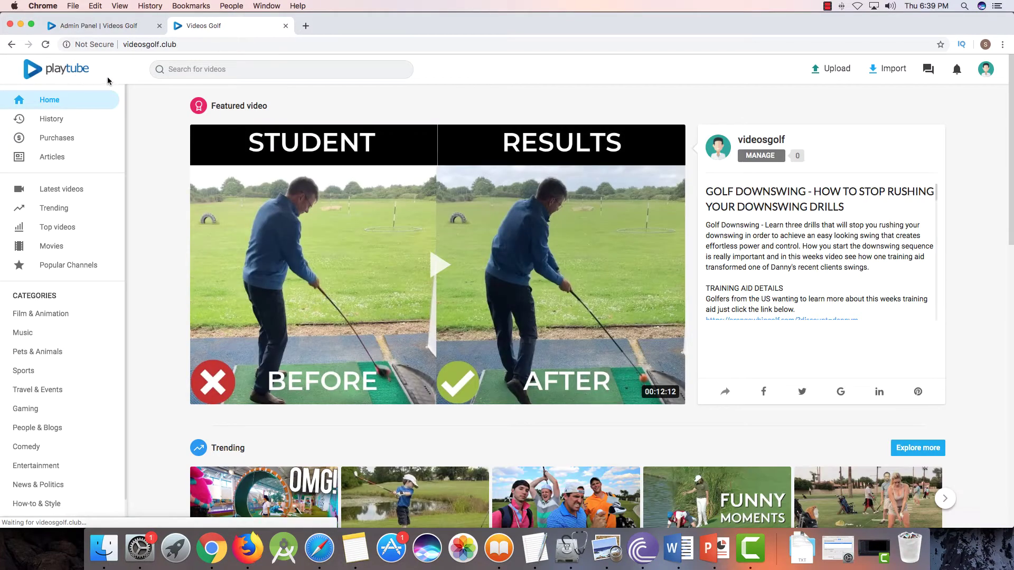
{"action": "left_click", "coordinate": [113, 30]}
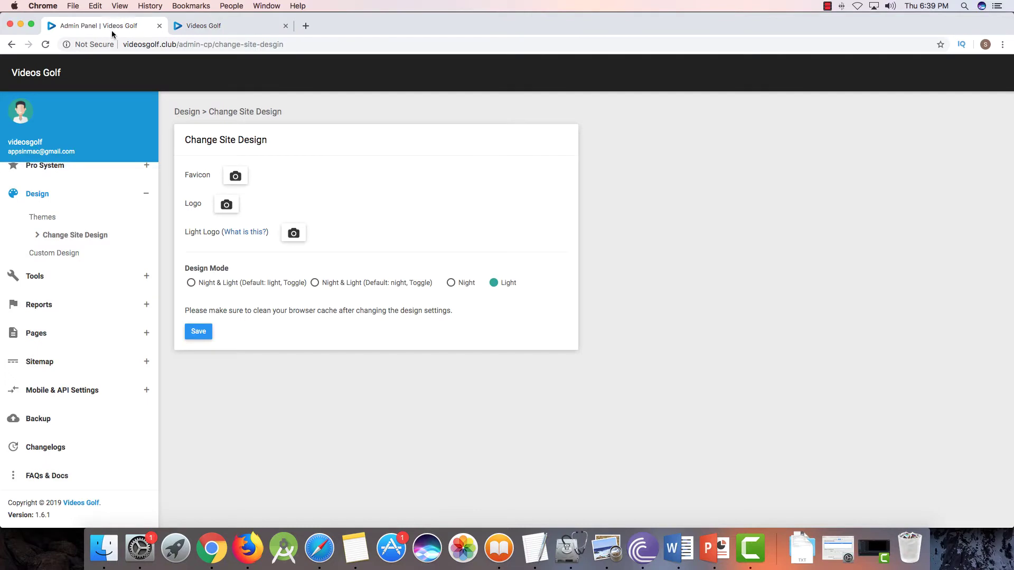
- View the empty Ban Users list under Tools, then the empty Manage Video Reports page
{"action": "left_click", "coordinate": [79, 277]}
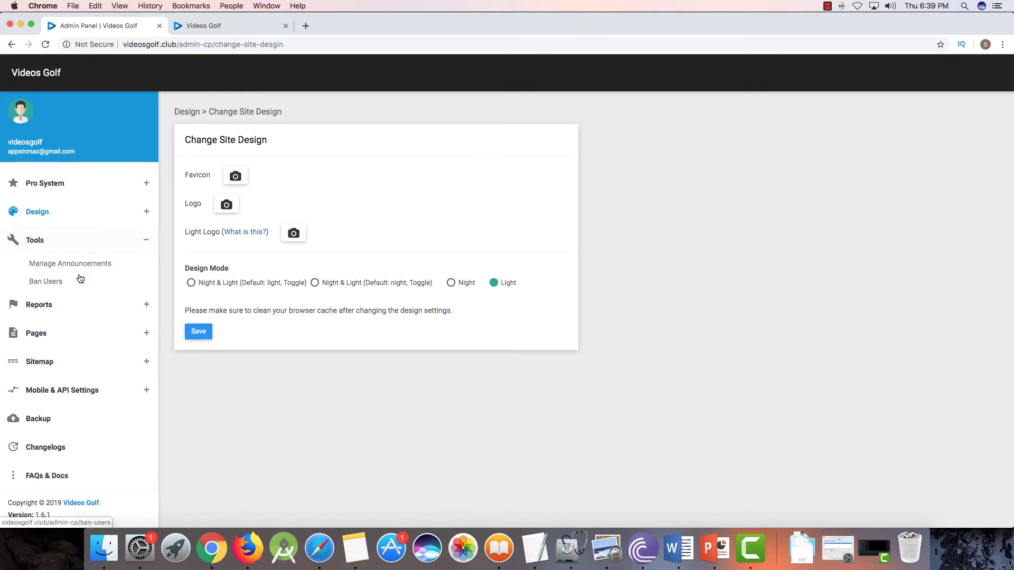
{"action": "left_click", "coordinate": [73, 282]}
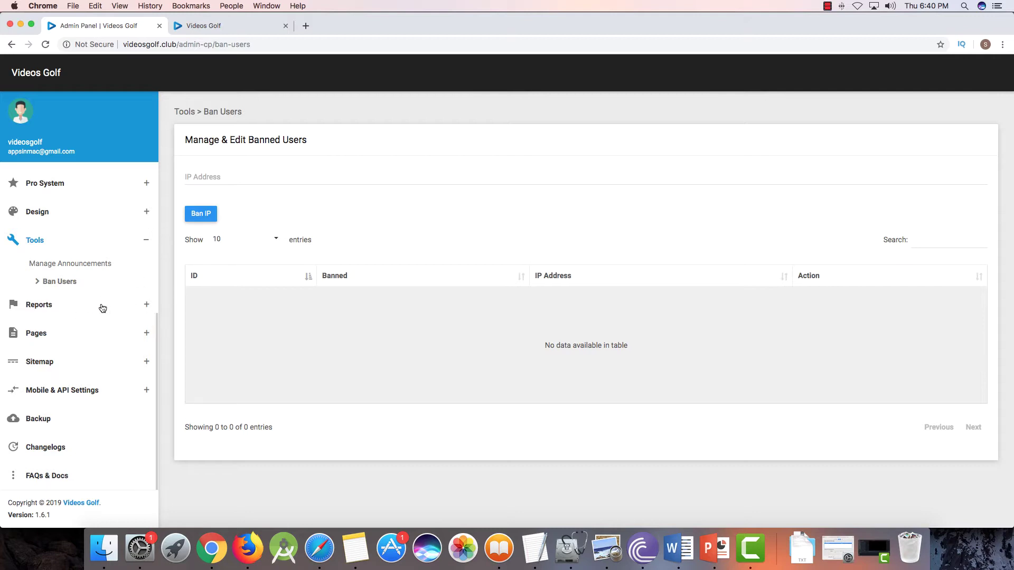
{"action": "left_click", "coordinate": [86, 314]}
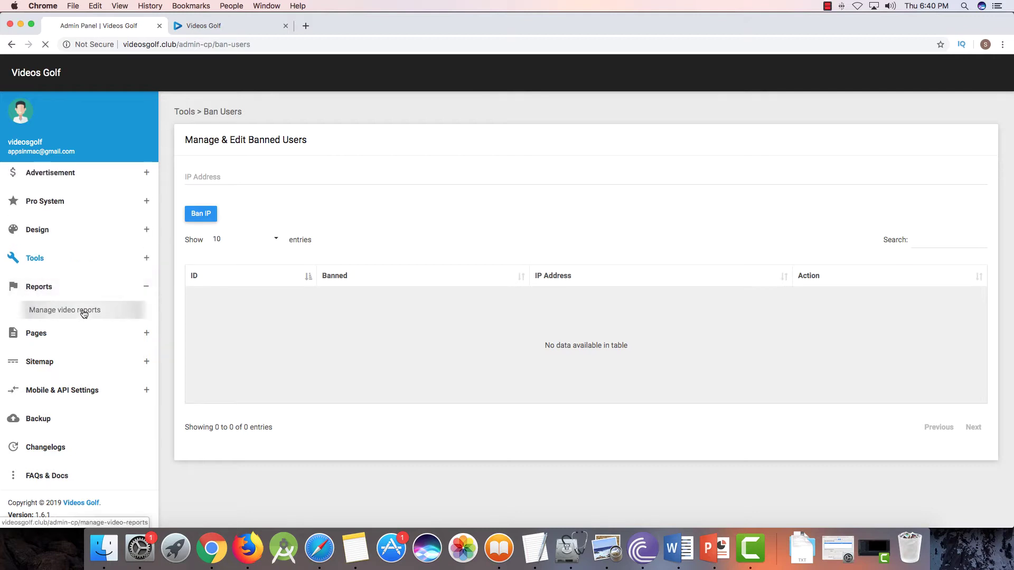
{"action": "left_click", "coordinate": [83, 311]}
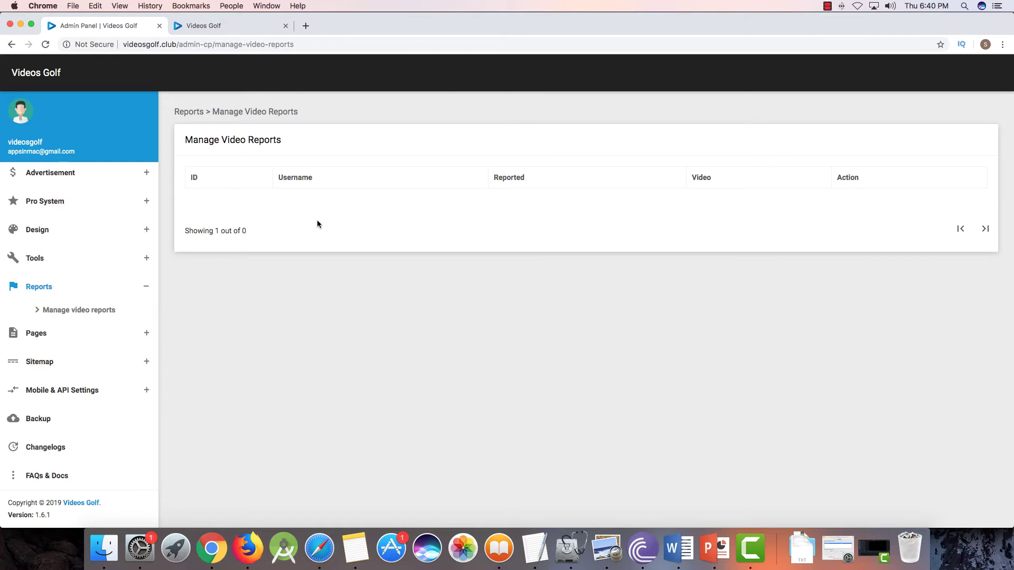
- Open Pages > Manage Pages and look over the About text
{"action": "left_click", "coordinate": [84, 335]}
{"action": "left_click", "coordinate": [84, 338]}
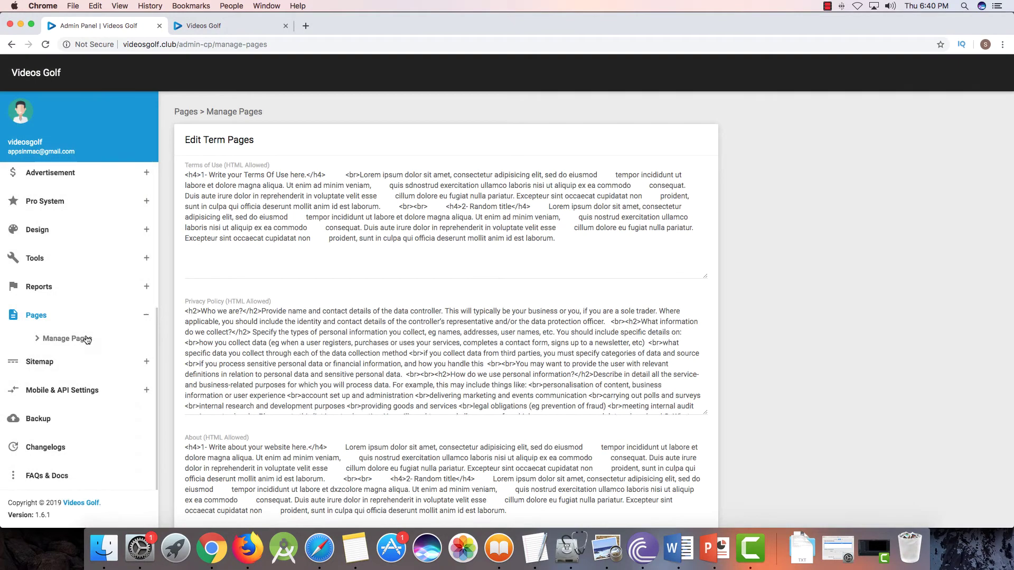
{"action": "scroll", "coordinate": [321, 215], "scroll_direction": "down", "scroll_amount": 3}
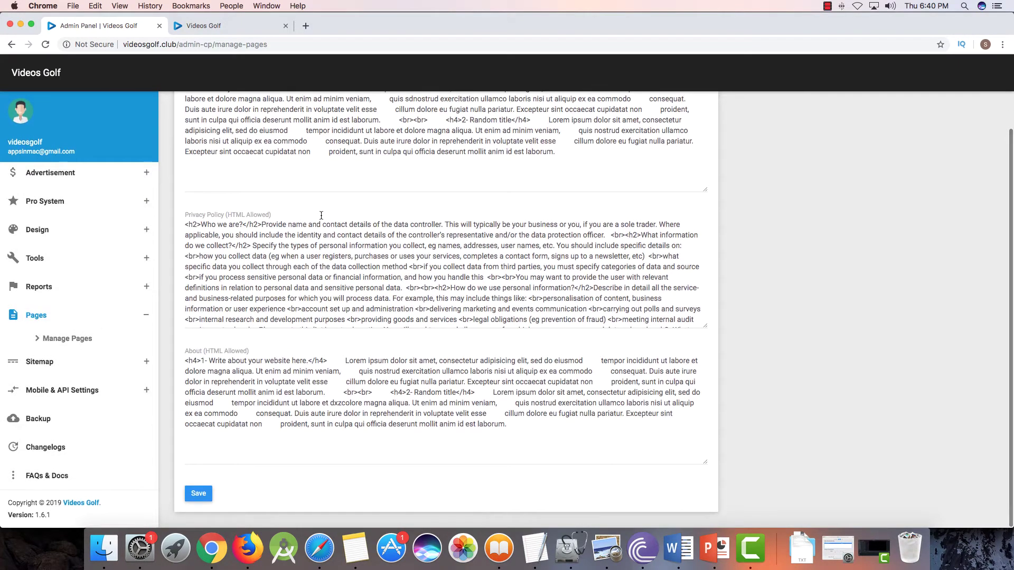
{"action": "scroll", "coordinate": [322, 215], "scroll_direction": "up", "scroll_amount": 3}
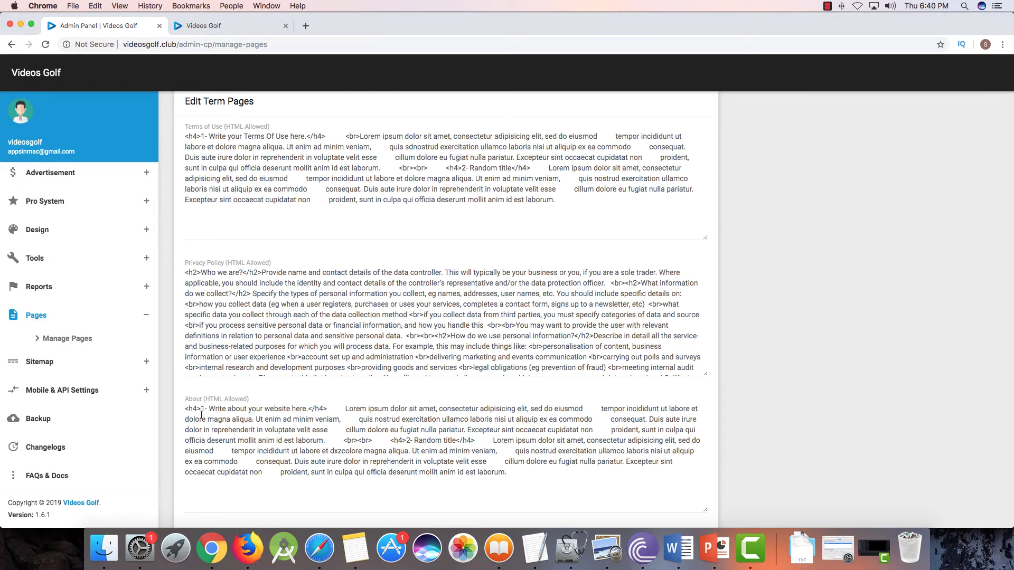
{"action": "key", "text": "super+a"}
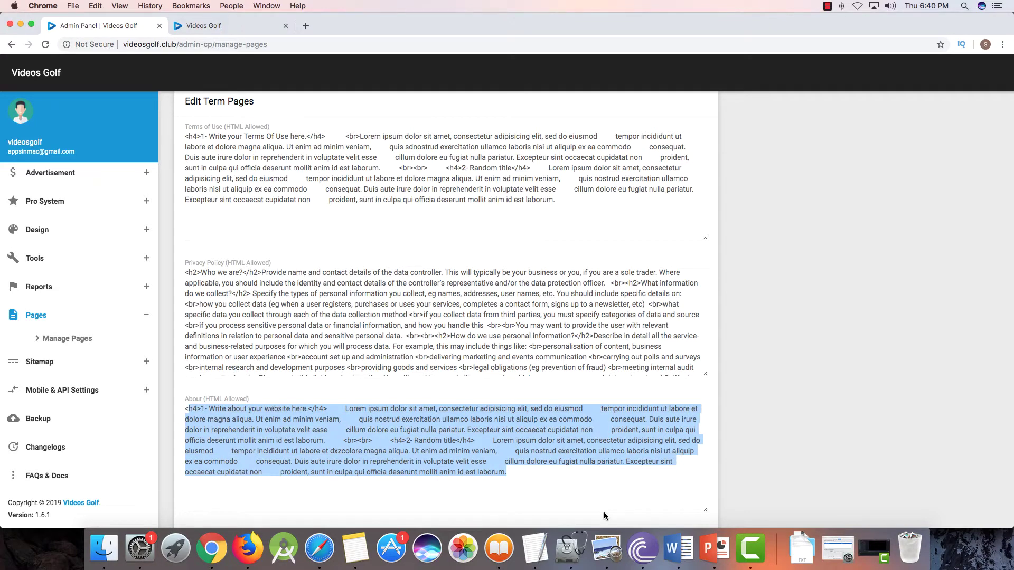
{"action": "left_click", "coordinate": [464, 459]}
- Read through the Terms of Use and Privacy Policy, then open the Create Sitemap page
{"action": "scroll", "coordinate": [464, 458], "scroll_direction": "up", "scroll_amount": 2}
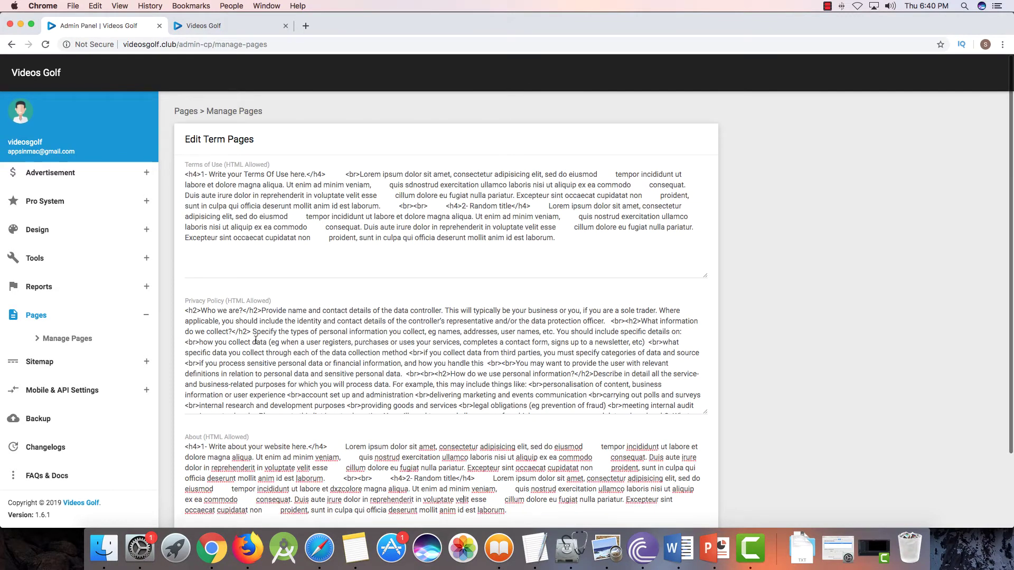
{"action": "left_click_drag", "start_coordinate": [243, 335], "coordinate": [338, 356]}
{"action": "scroll", "coordinate": [338, 356], "scroll_direction": "down", "scroll_amount": 1}
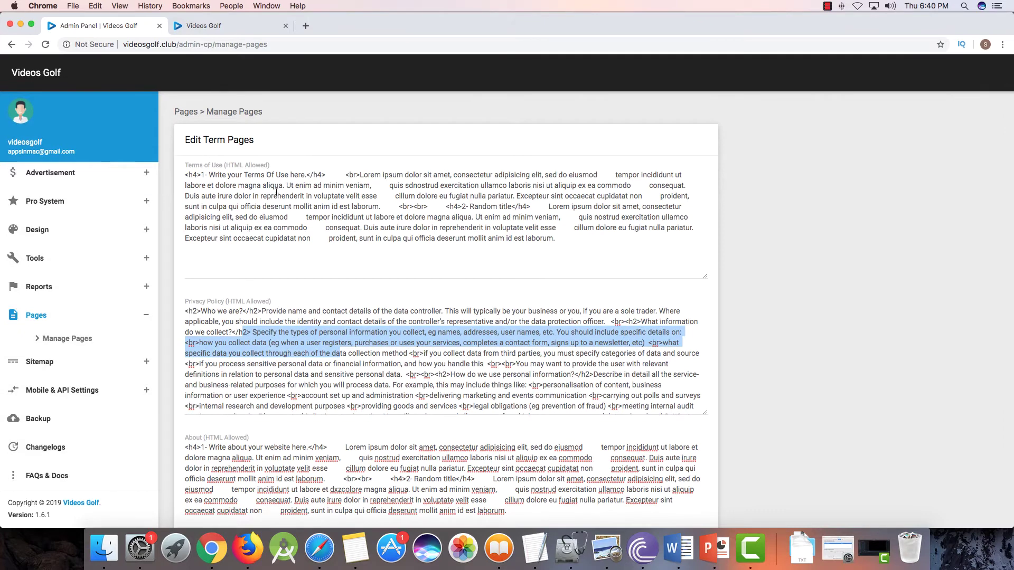
{"action": "left_click_drag", "start_coordinate": [278, 198], "coordinate": [294, 198]}
{"action": "left_click", "coordinate": [393, 208]}
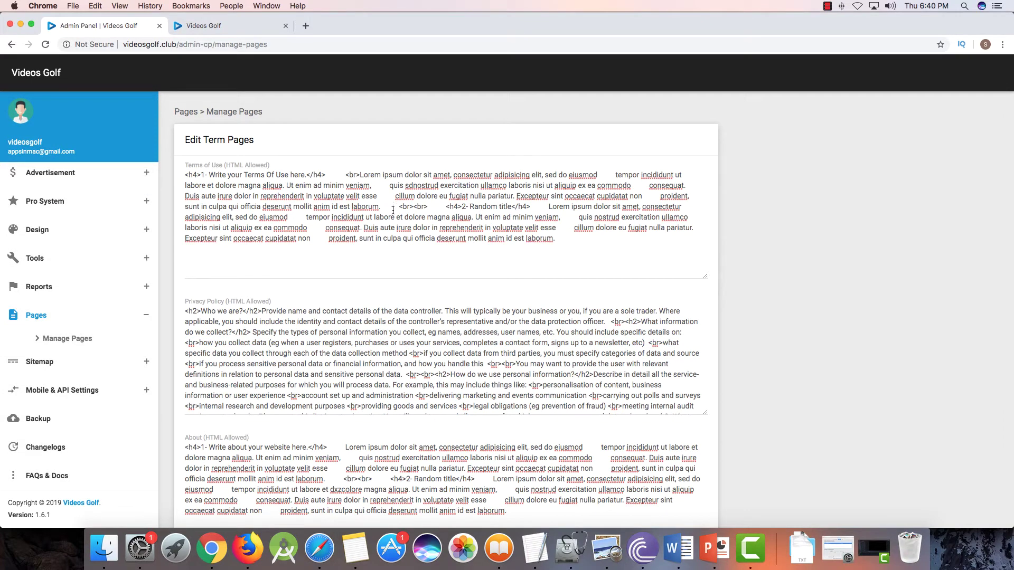
{"action": "scroll", "coordinate": [390, 216], "scroll_direction": "down", "scroll_amount": 3}
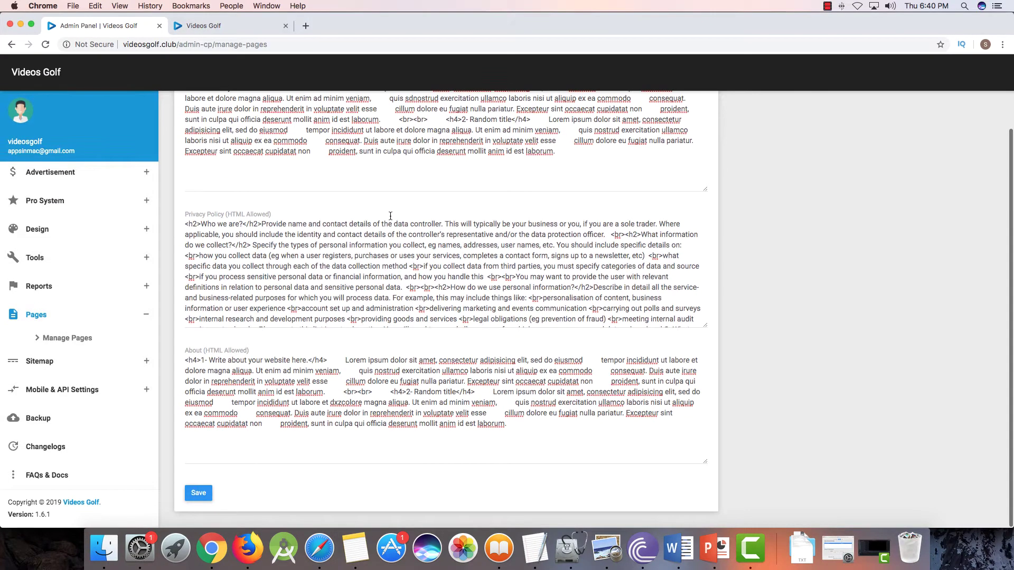
{"action": "left_click", "coordinate": [77, 361]}
{"action": "left_click", "coordinate": [69, 369]}
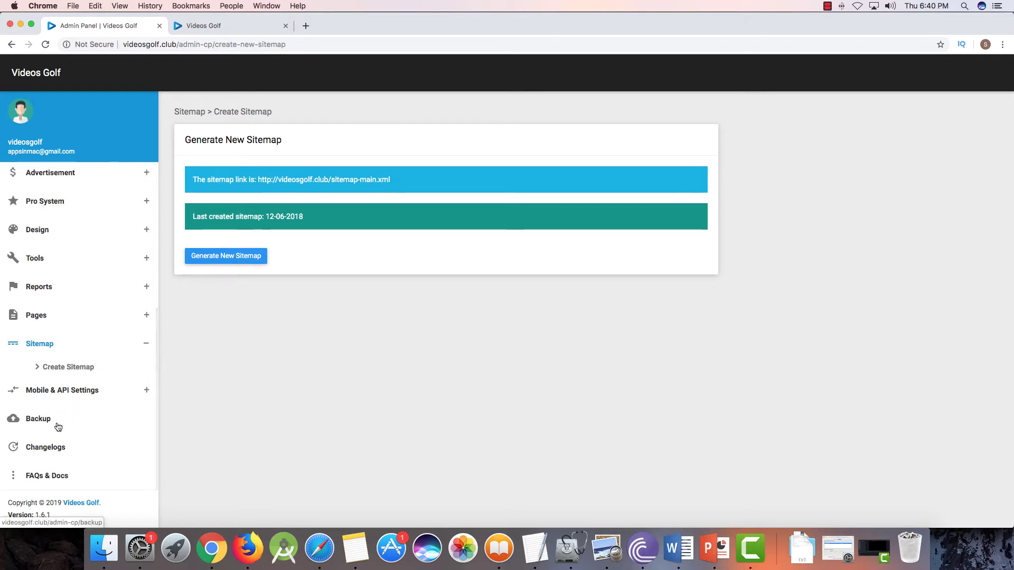
- Open General Settings and scroll through its registration, upload, player and paid-video options
{"action": "scroll", "coordinate": [61, 425], "scroll_direction": "up", "scroll_amount": 5}
{"action": "left_click", "coordinate": [64, 206]}
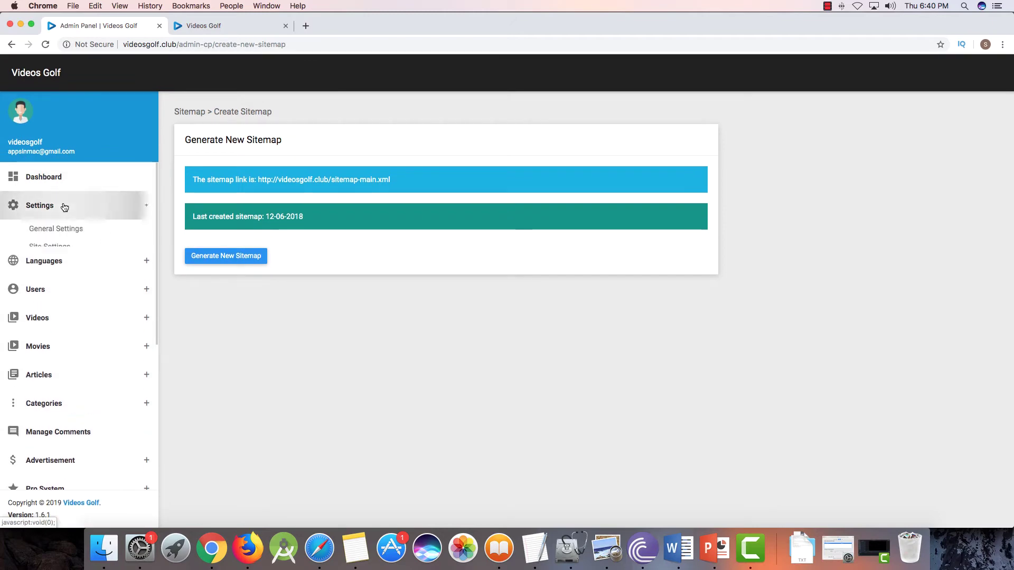
{"action": "left_click", "coordinate": [69, 228]}
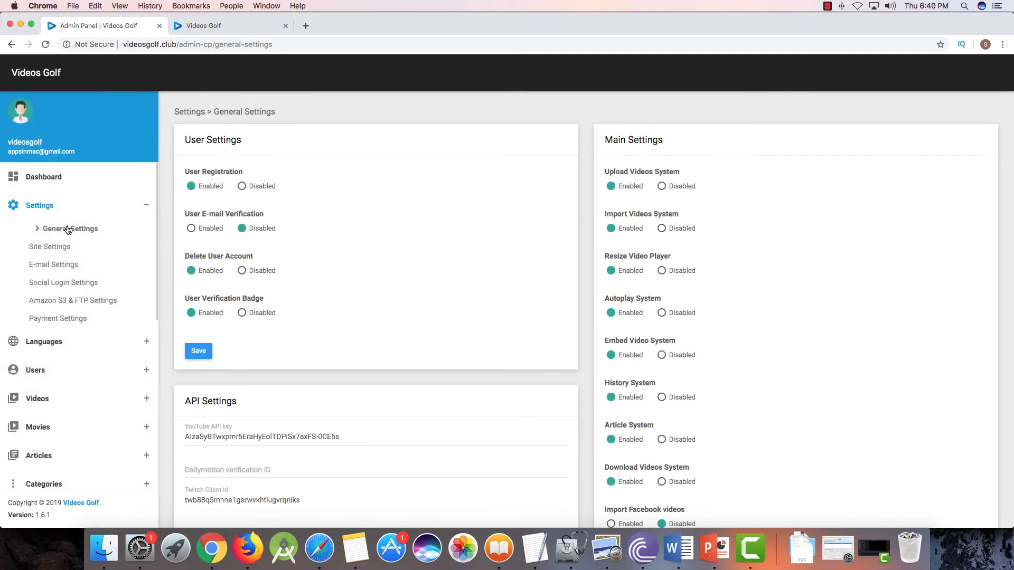
{"action": "scroll", "coordinate": [289, 255], "scroll_direction": "down", "scroll_amount": 10}
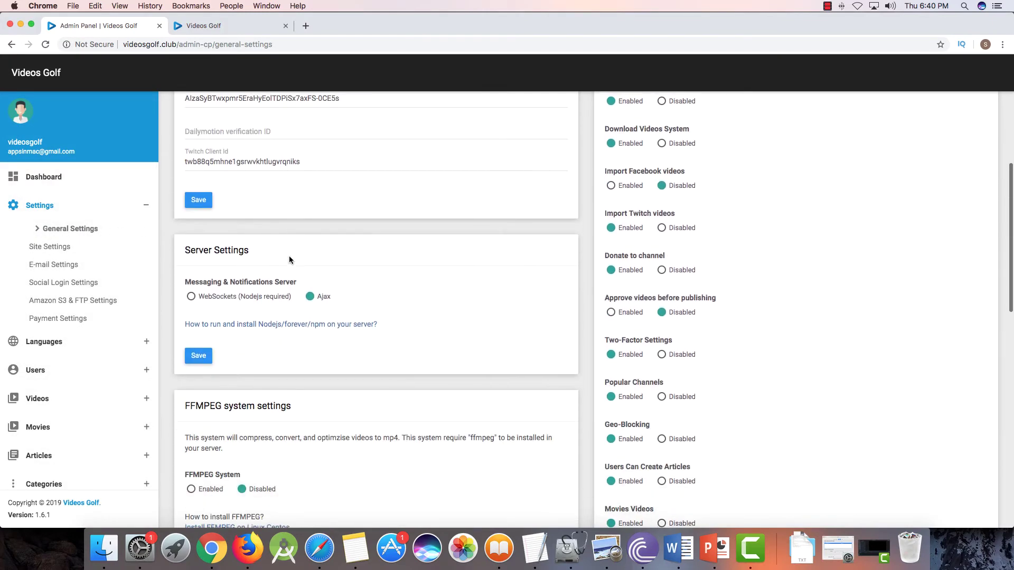
{"action": "scroll", "coordinate": [496, 309], "scroll_direction": "down", "scroll_amount": 8}
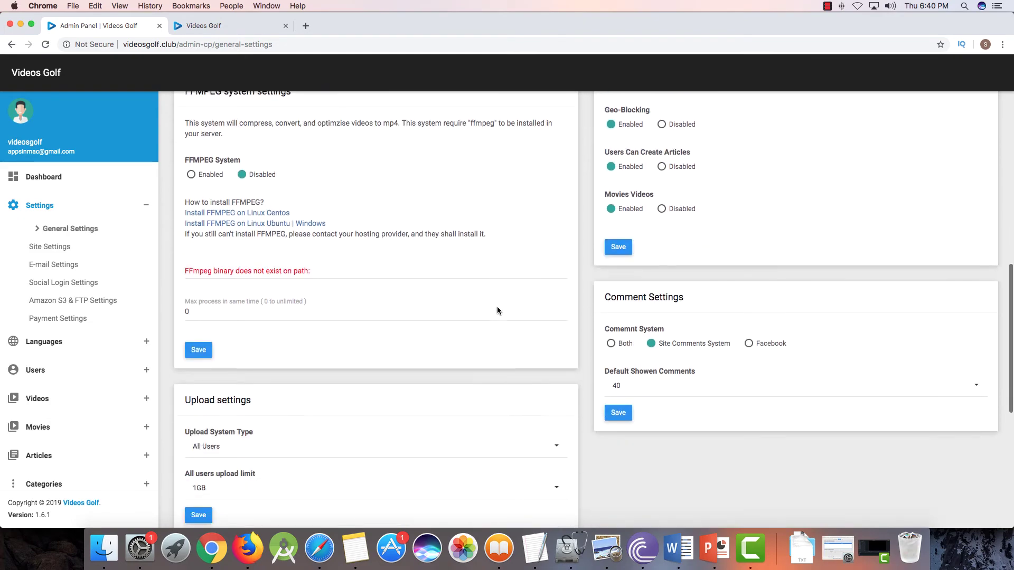
{"action": "scroll", "coordinate": [497, 311], "scroll_direction": "down", "scroll_amount": 6}
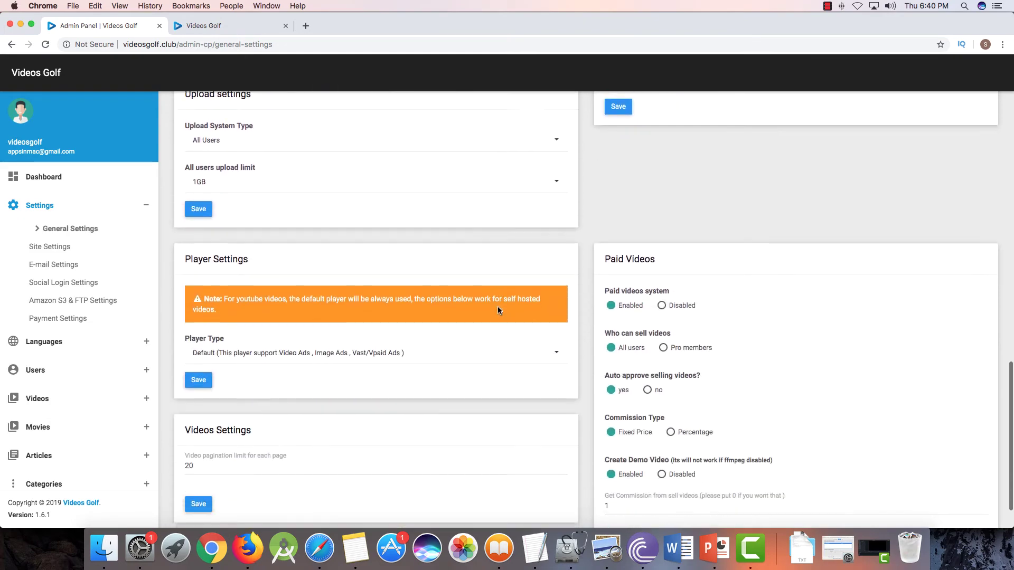
{"action": "scroll", "coordinate": [498, 312], "scroll_direction": "up", "scroll_amount": 20}
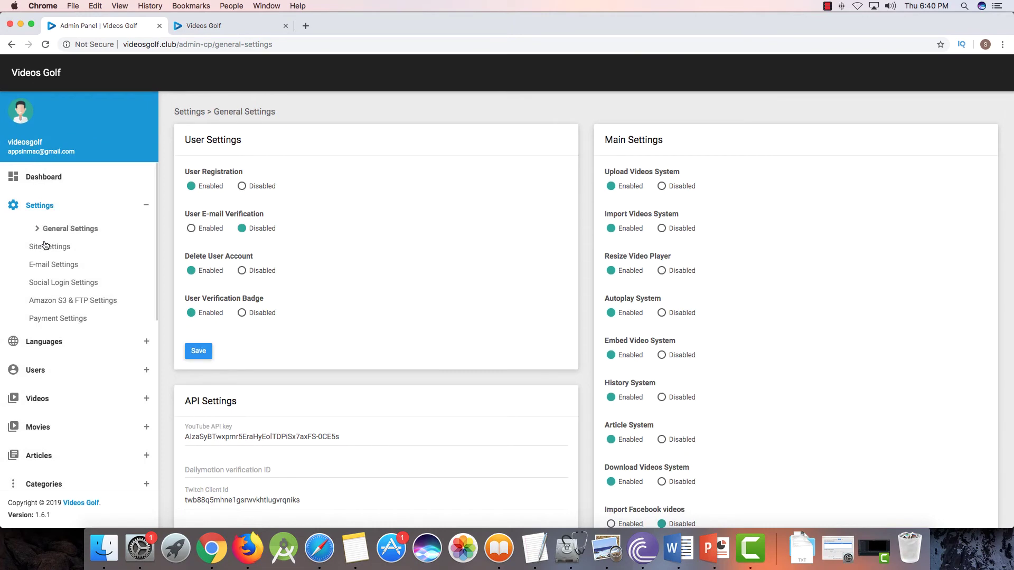
- Open Site Settings and inspect the 'Videos Golf' title, site e-mail and keywords without changing them
{"action": "left_click", "coordinate": [51, 246]}
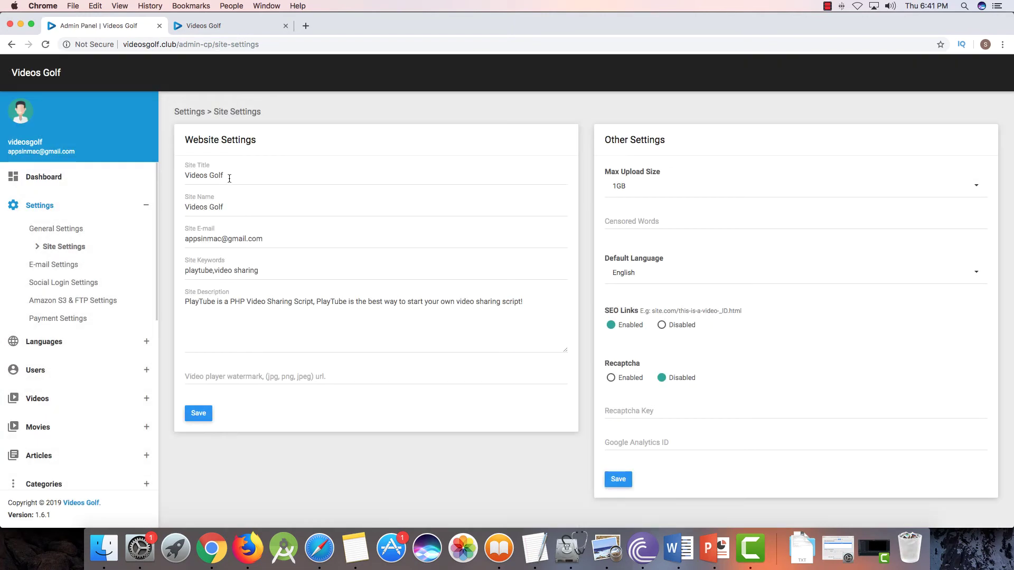
{"action": "triple_click", "coordinate": [230, 178]}
{"action": "left_click", "coordinate": [238, 180]}
{"action": "triple_click", "coordinate": [260, 240]}
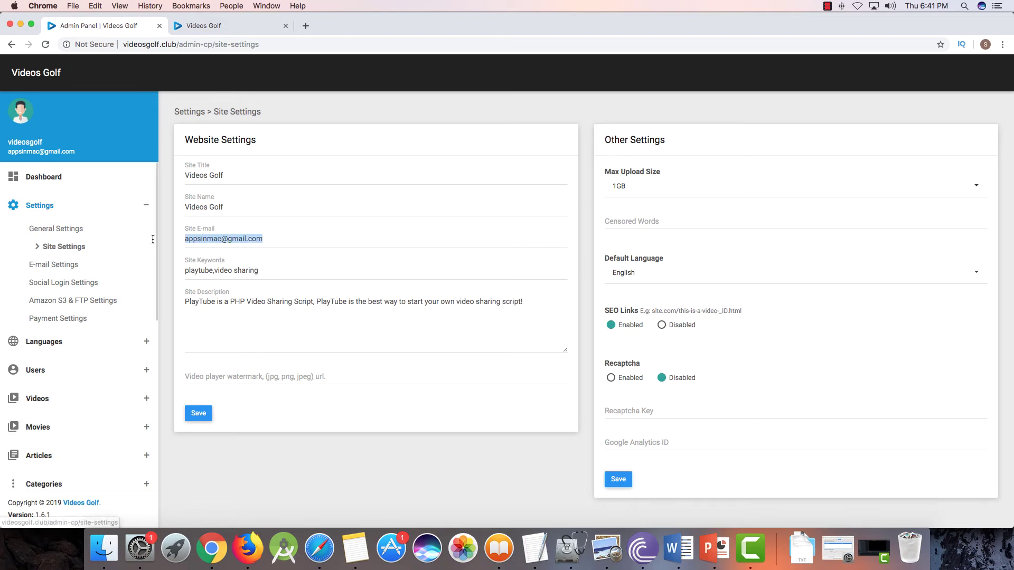
{"action": "left_click", "coordinate": [267, 240]}
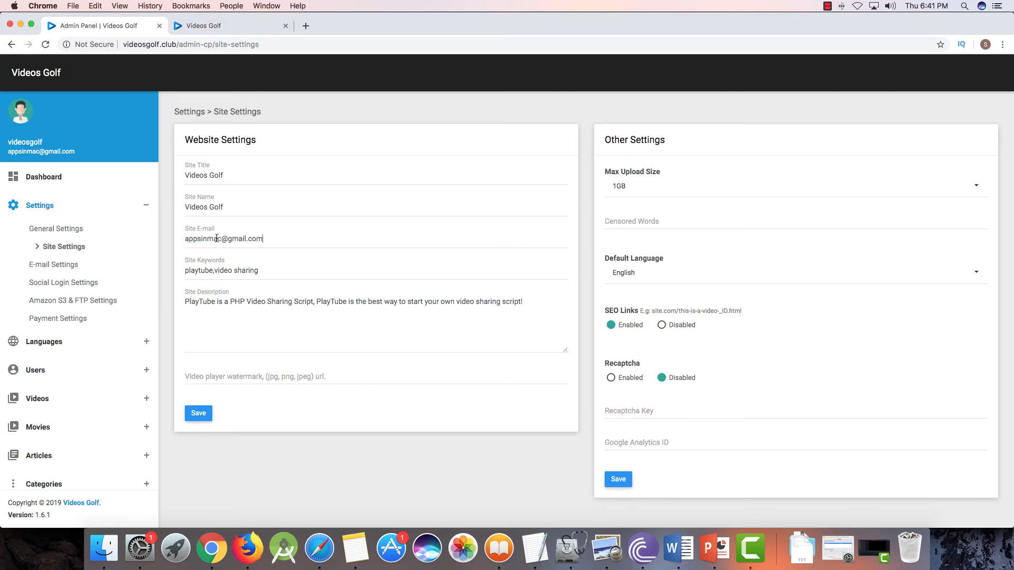
{"action": "left_click_drag", "start_coordinate": [185, 238], "coordinate": [298, 236]}
{"action": "left_click_drag", "start_coordinate": [259, 271], "coordinate": [248, 272]}
{"action": "left_click", "coordinate": [358, 339]}
- Review the E-mail and Payment Settings (USD, 0.1 per view, 0.5 per click, PayPal SandBox), then return to the Dashboard
{"action": "left_click", "coordinate": [74, 265]}
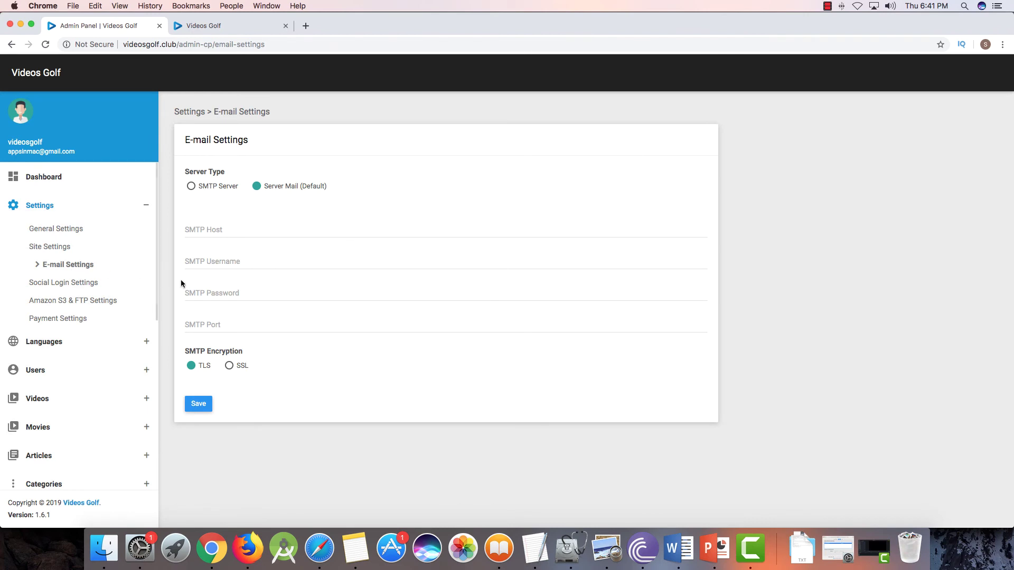
{"action": "left_click", "coordinate": [71, 319]}
{"action": "left_click", "coordinate": [58, 181]}
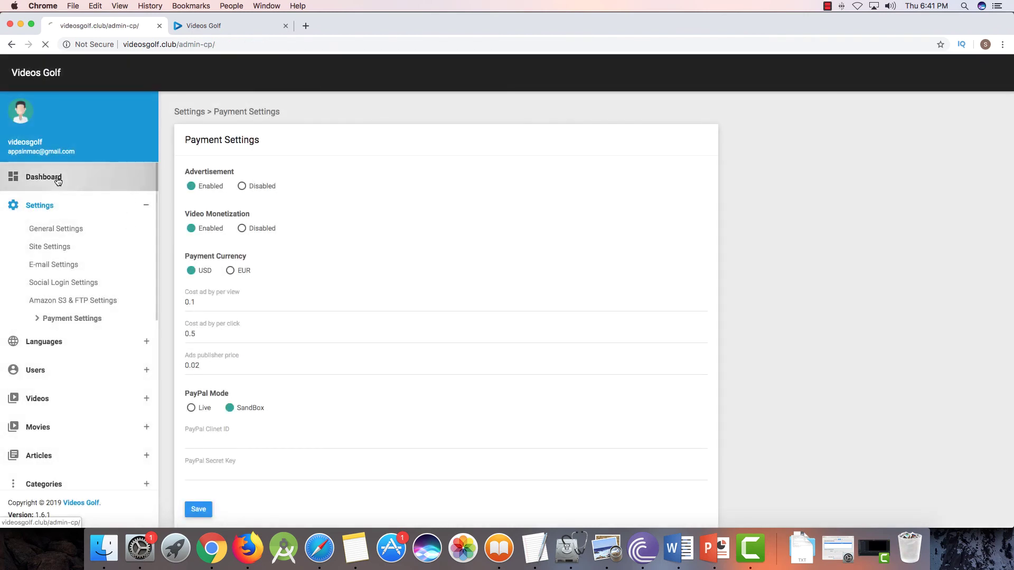